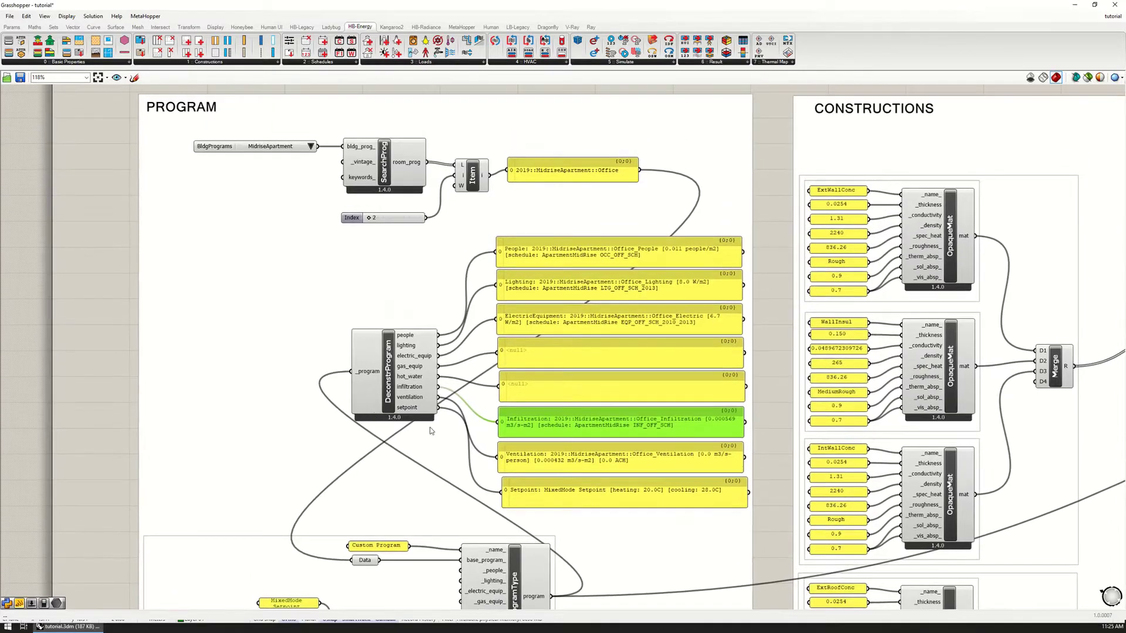
Step: Inspect the Office program name, its deconstruction, and the Infiltration and Ventilation load panels
scroll(369, 181, up, 2)
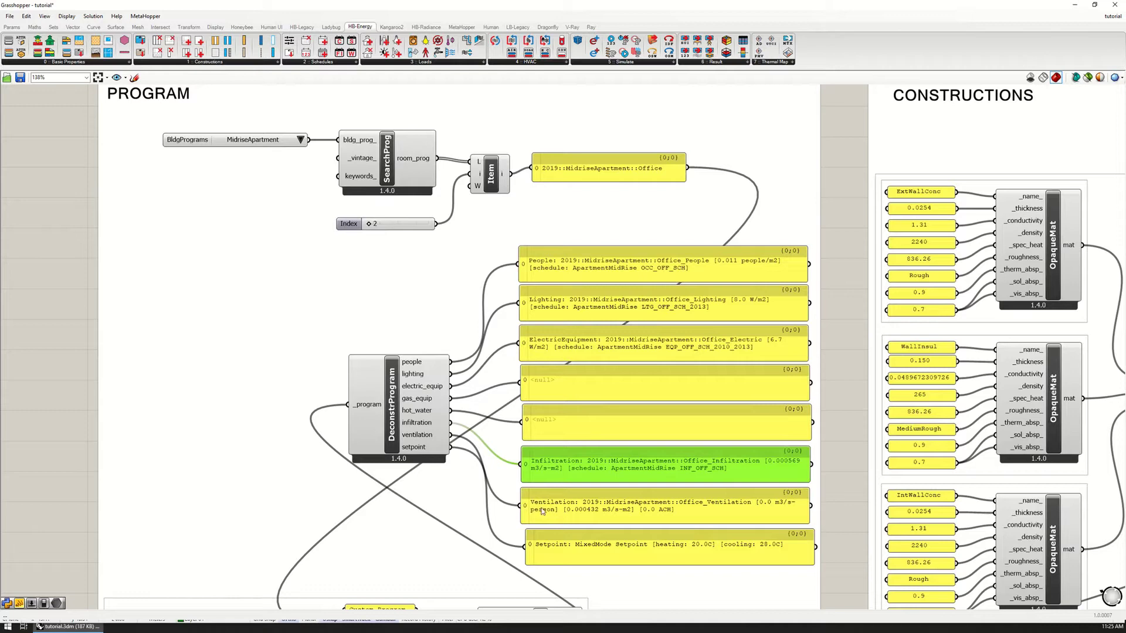
right_drag(544, 512, 452, 466)
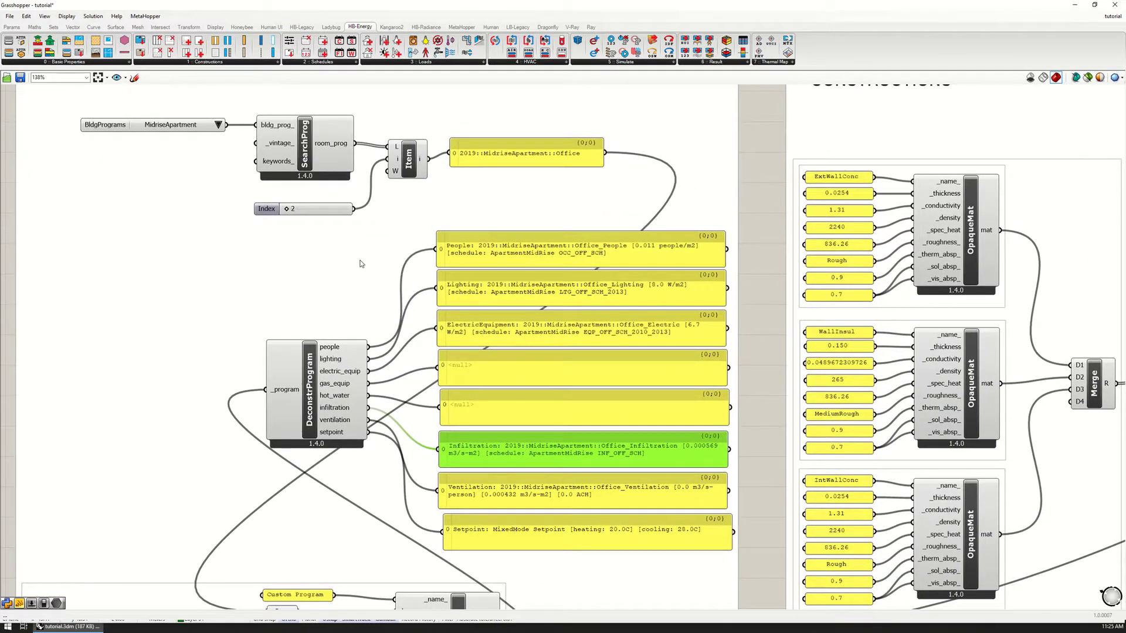
drag(501, 156, 507, 156)
right_drag(458, 270, 477, 260)
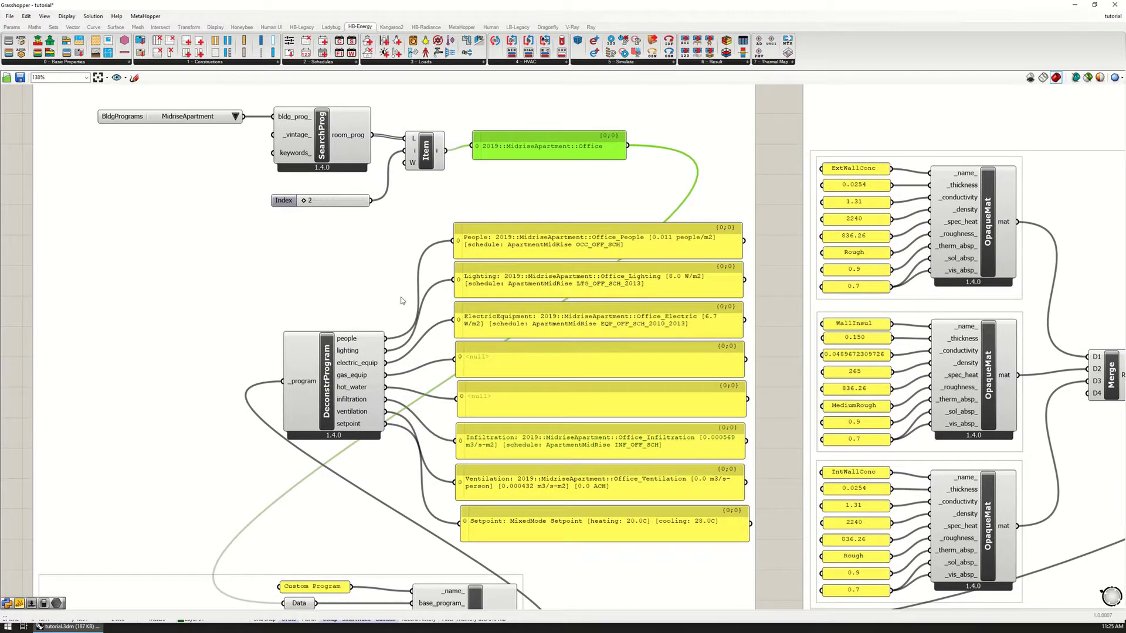
drag(344, 391, 343, 394)
scroll(342, 393, up, 1)
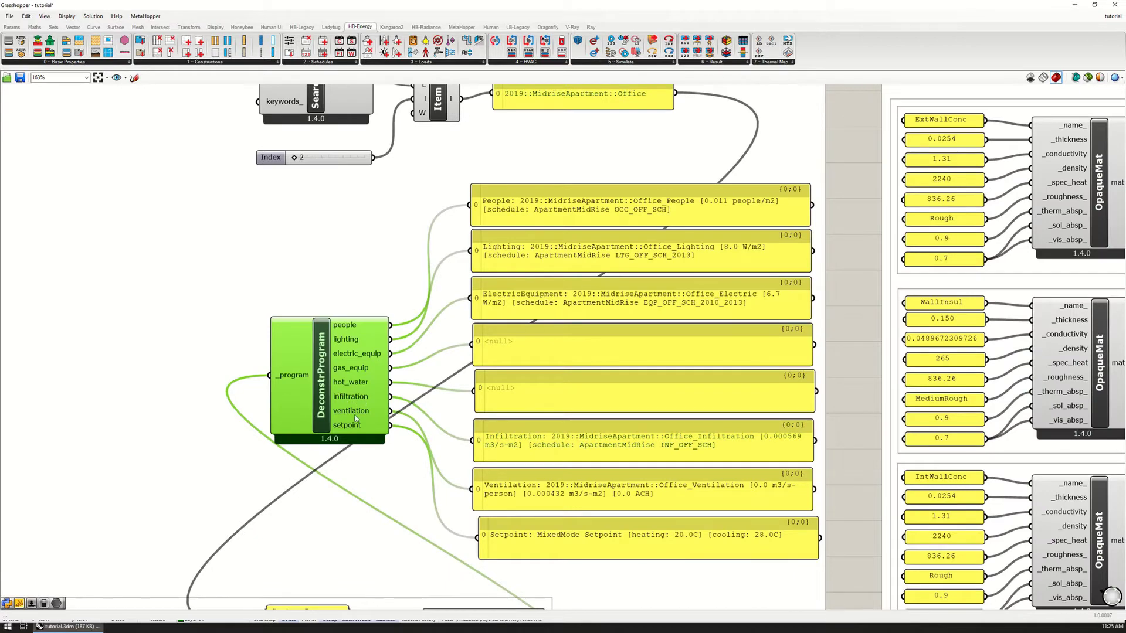
right_drag(357, 418, 348, 378)
drag(525, 400, 524, 397)
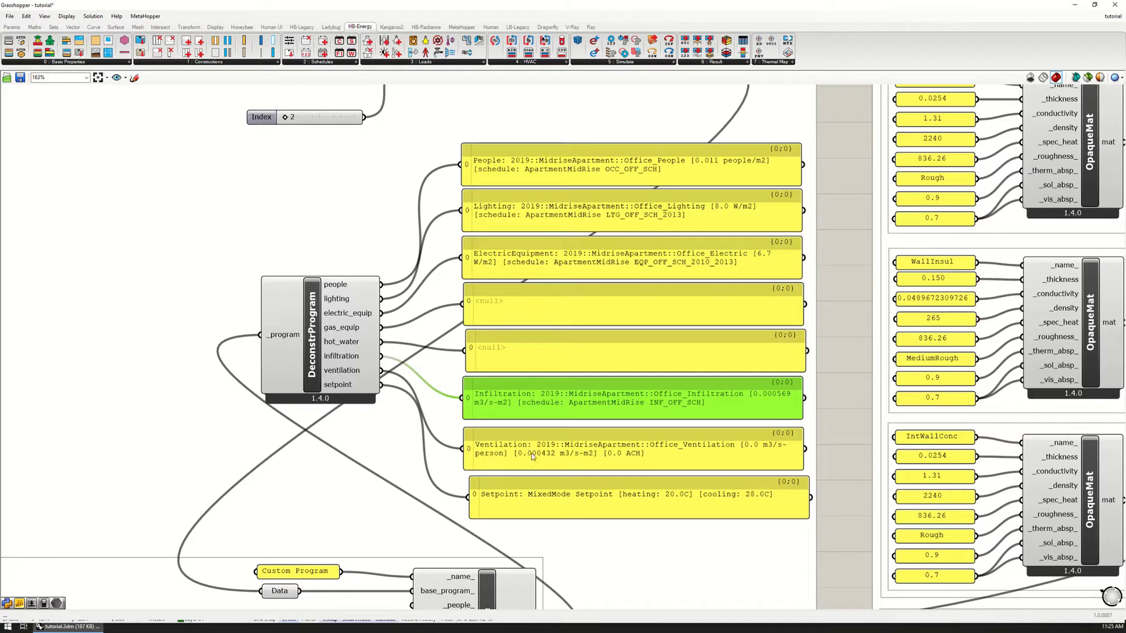
drag(557, 449, 562, 451)
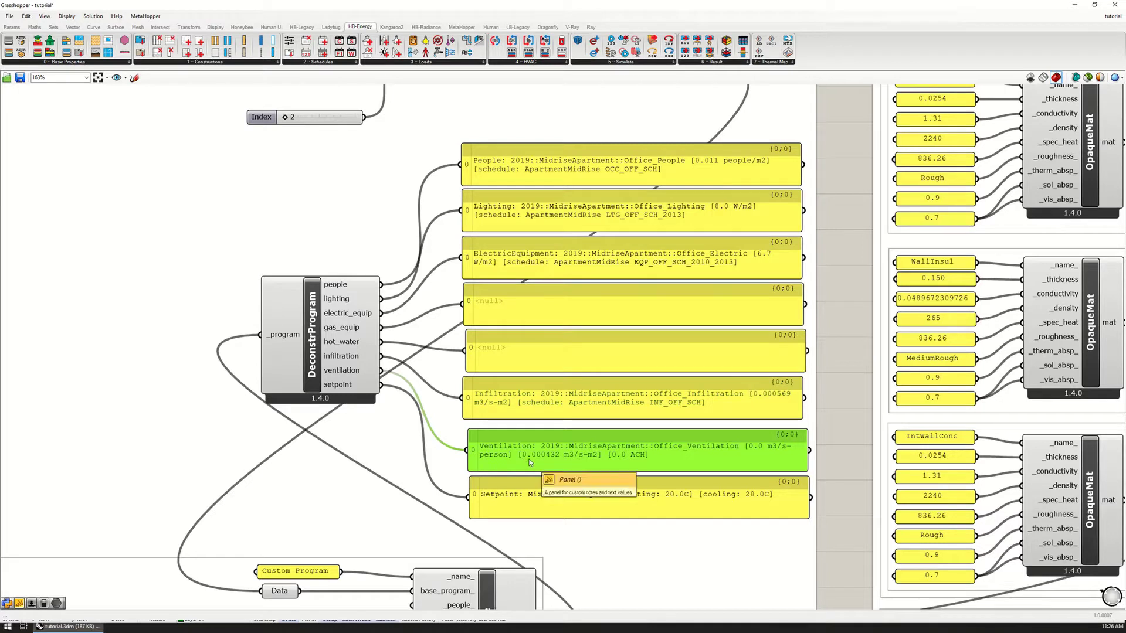
drag(503, 452, 500, 449)
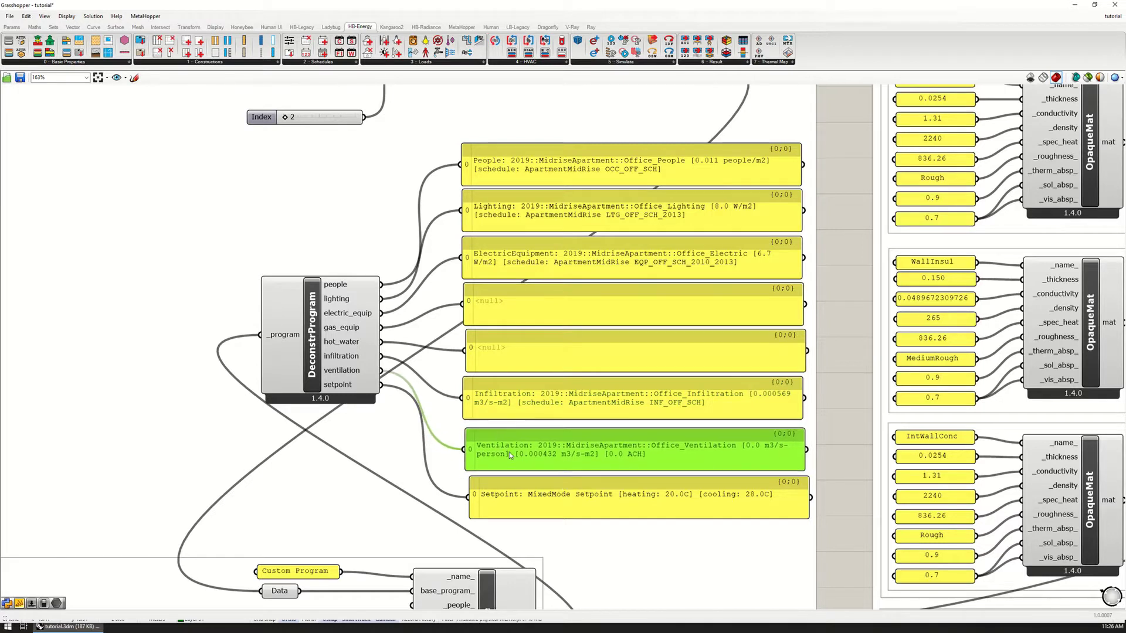
drag(554, 399, 547, 403)
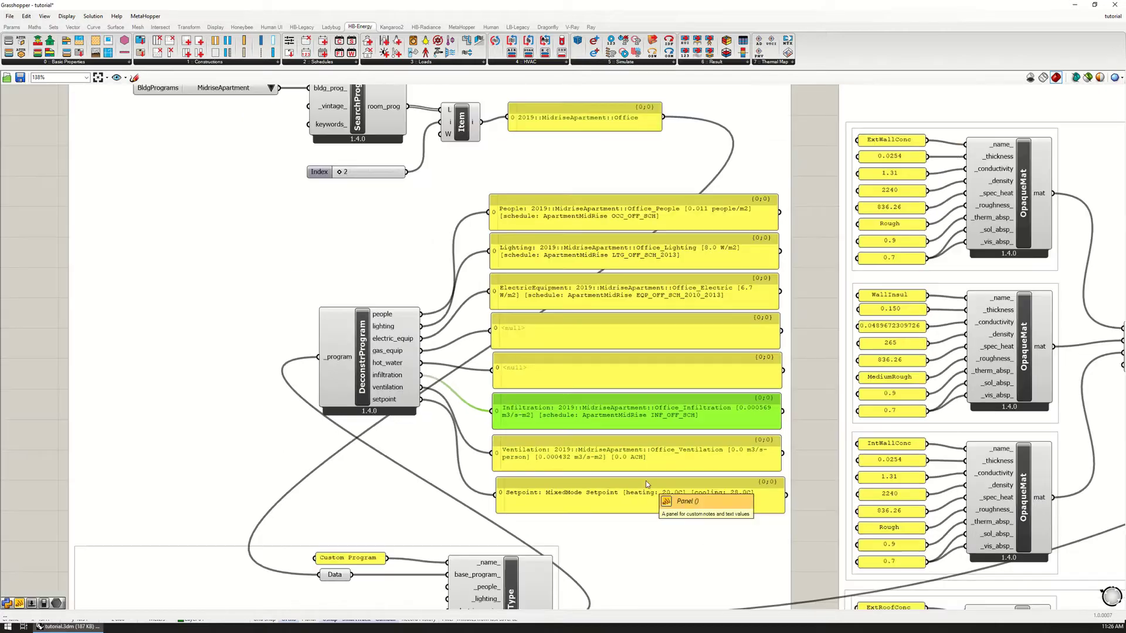
scroll(646, 481, down, 2)
Step: Switch the building program to LargeOffice in the BldgPrograms list
right_drag(487, 232, 479, 257)
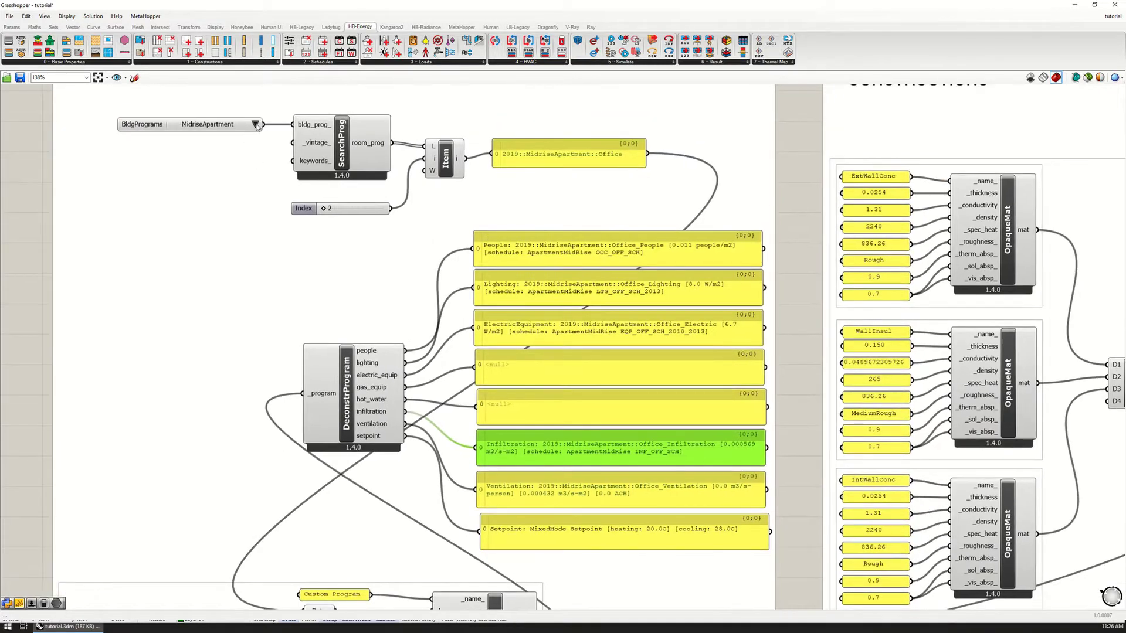
click(256, 125)
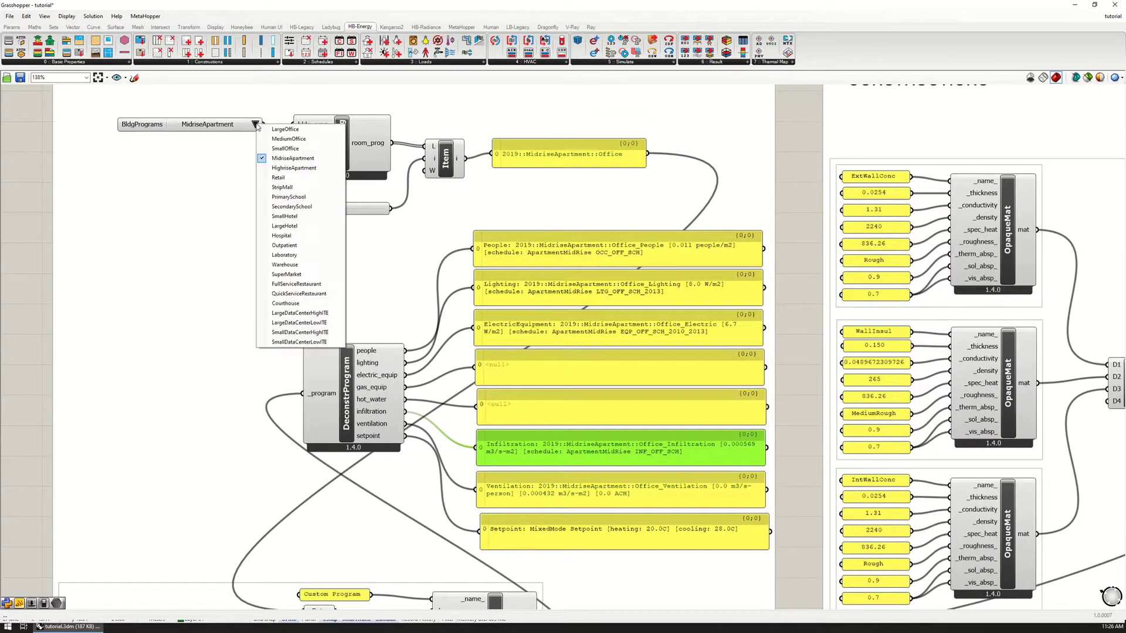
click(290, 130)
click(607, 166)
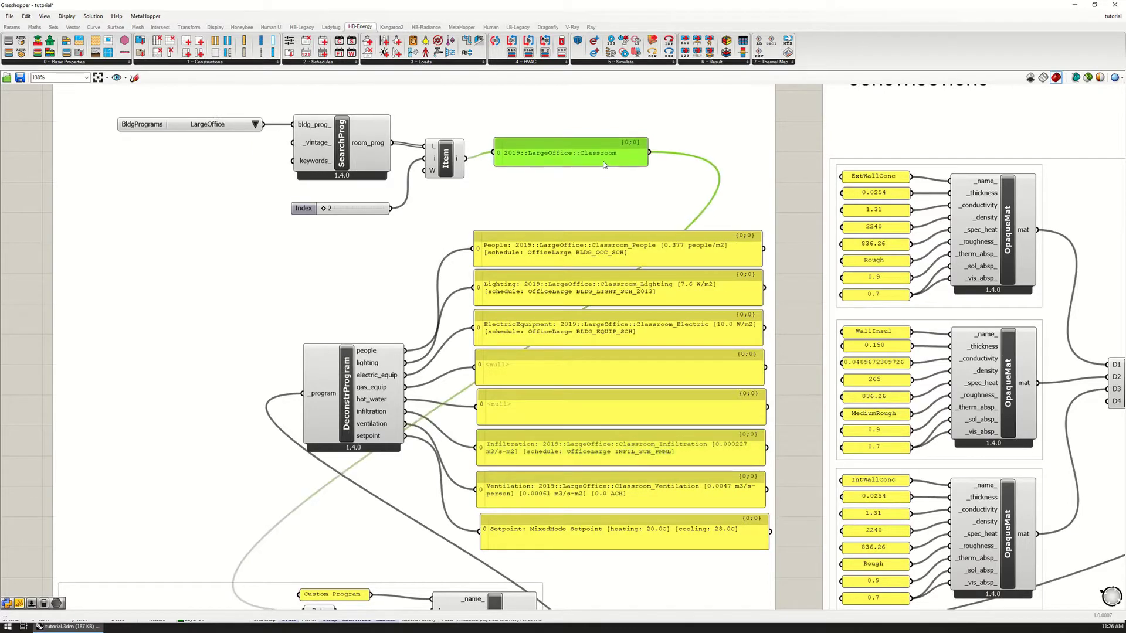
Step: Review the LargeOffice Infiltration and Ventilation load panels within the PROGRAM group
scroll(546, 481, up, 2)
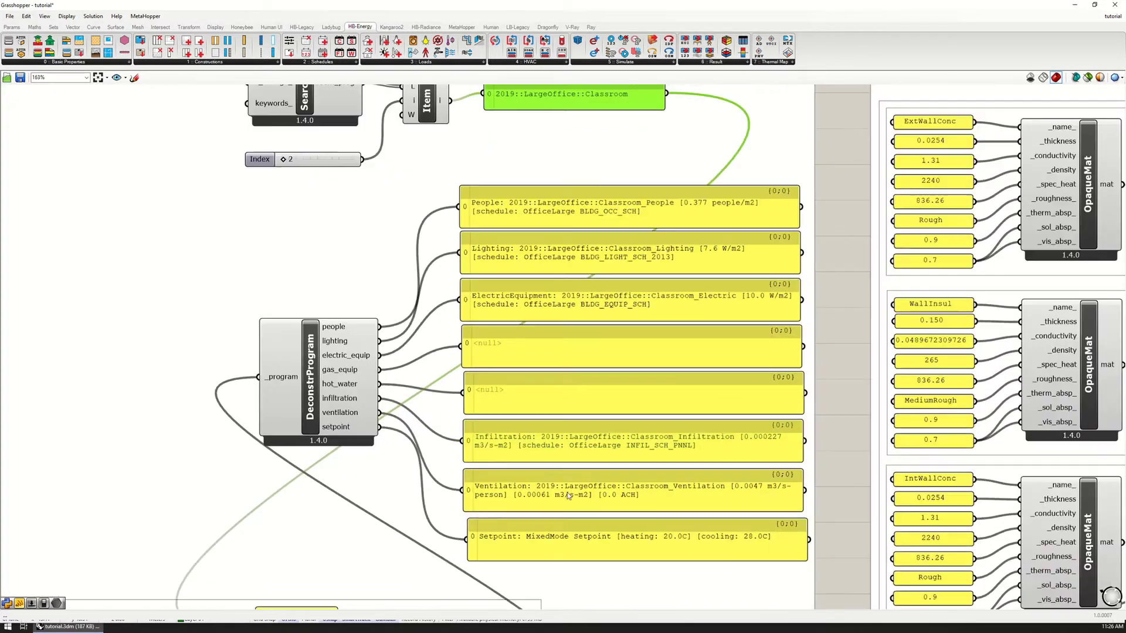
click(629, 449)
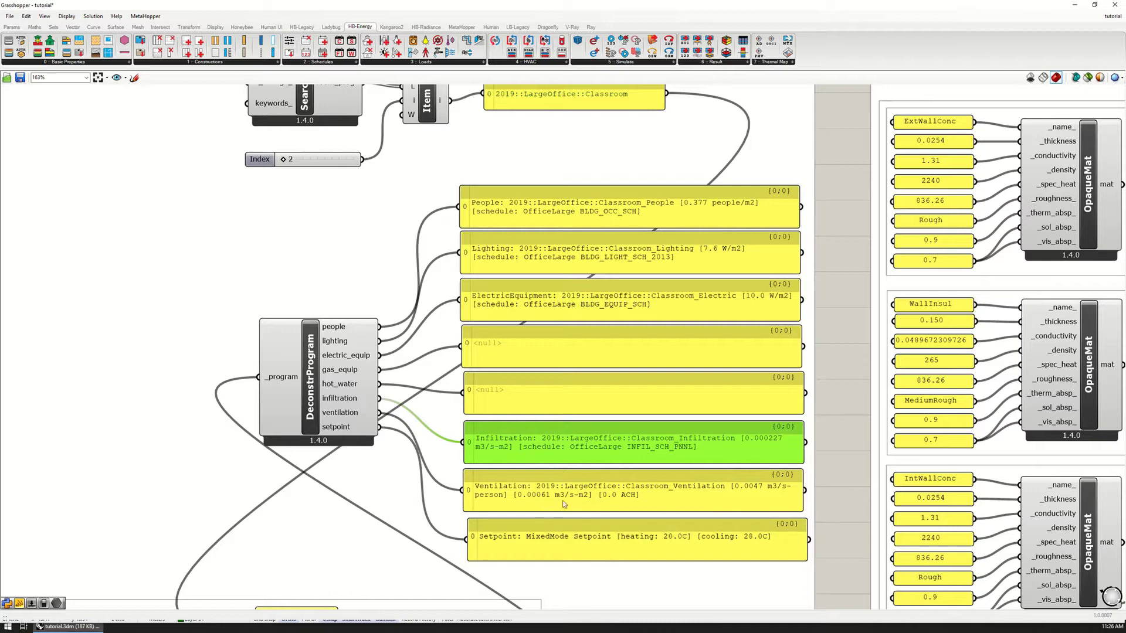
click(582, 501)
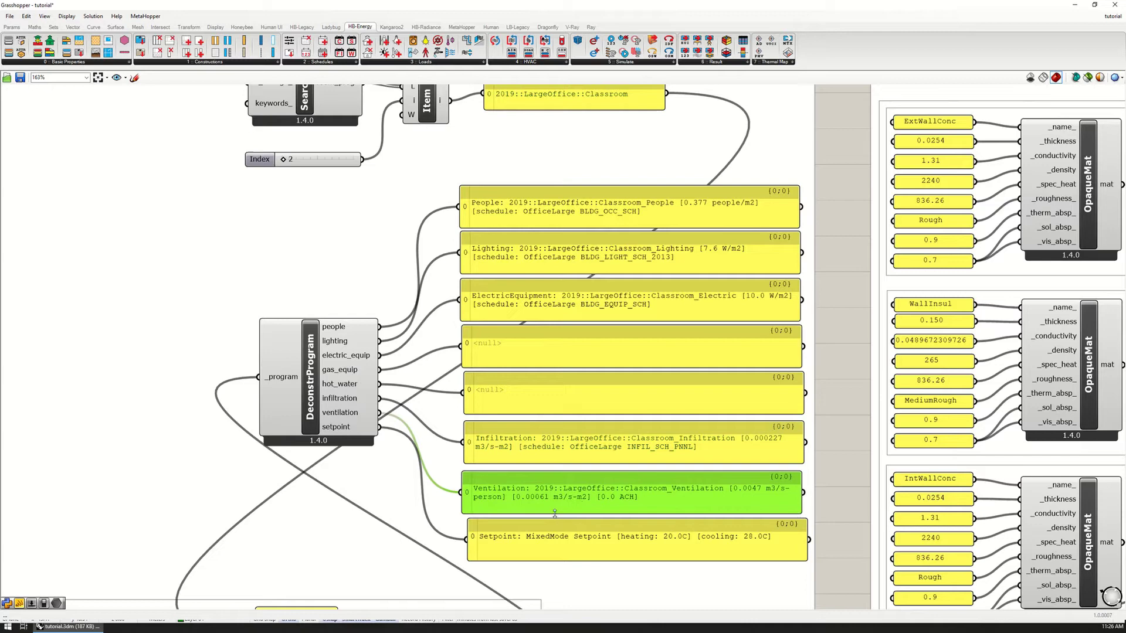
right_drag(581, 501, 601, 490)
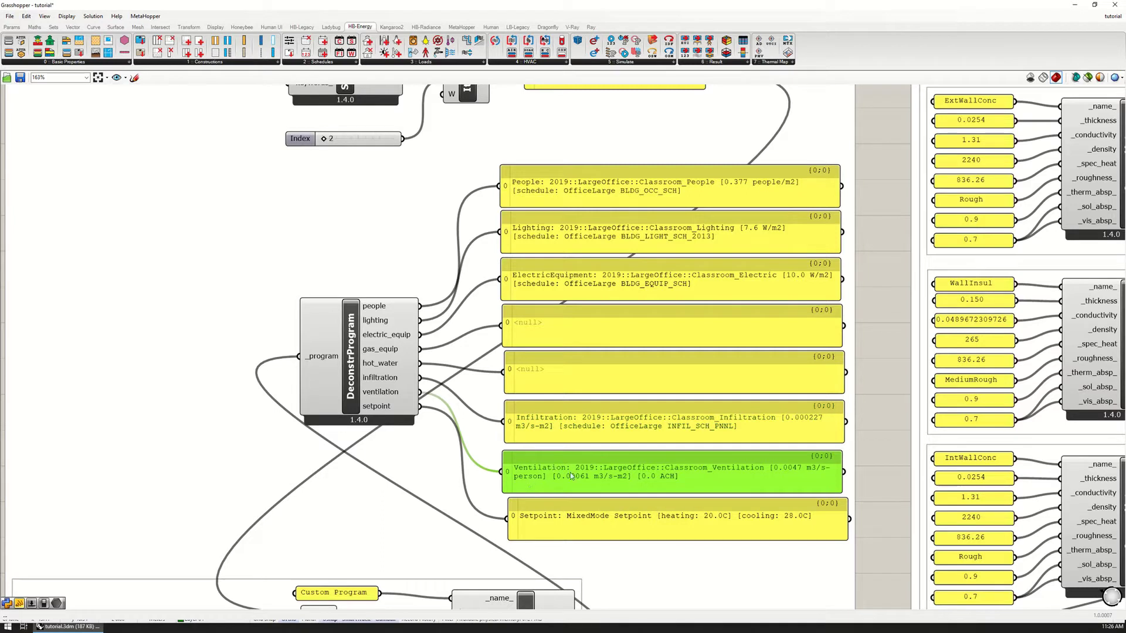
drag(604, 478, 605, 474)
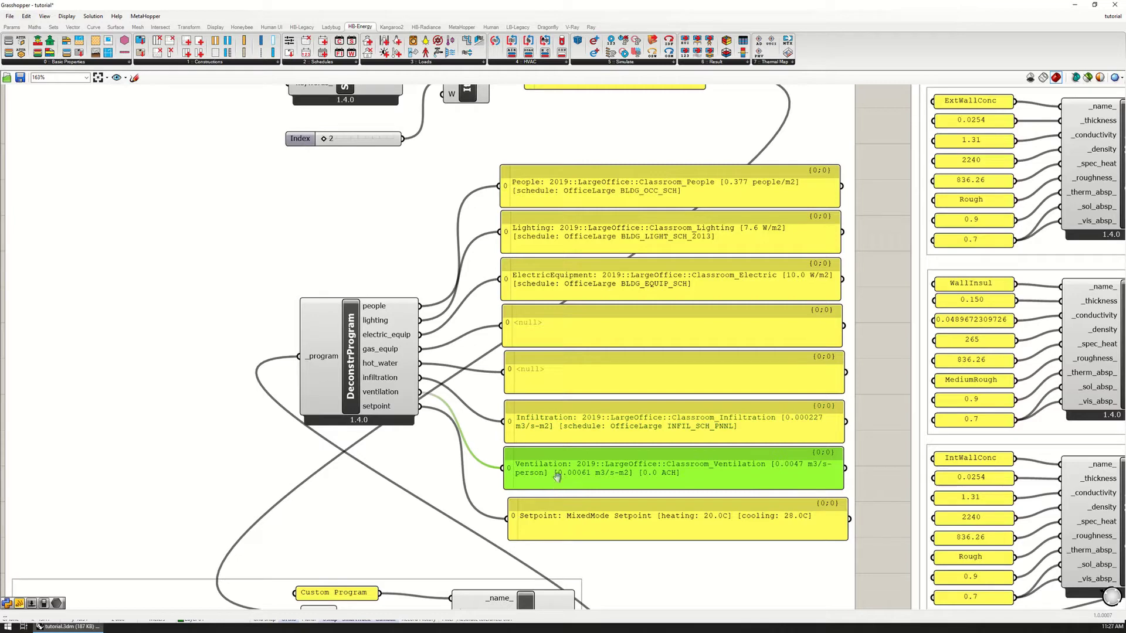
scroll(576, 421, down, 4)
right_drag(592, 456, 618, 440)
Step: Inspect the ProgramType component, then pan down to the weekly schedule groups
right_drag(542, 380, 538, 269)
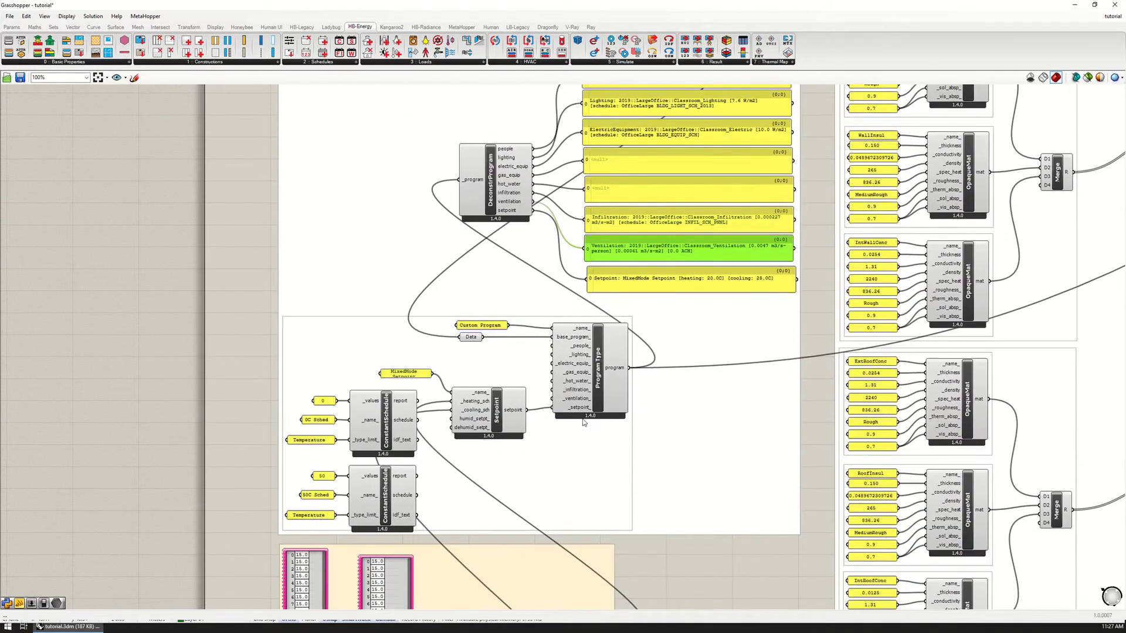
scroll(583, 423, up, 5)
click(601, 380)
right_drag(600, 380, 614, 326)
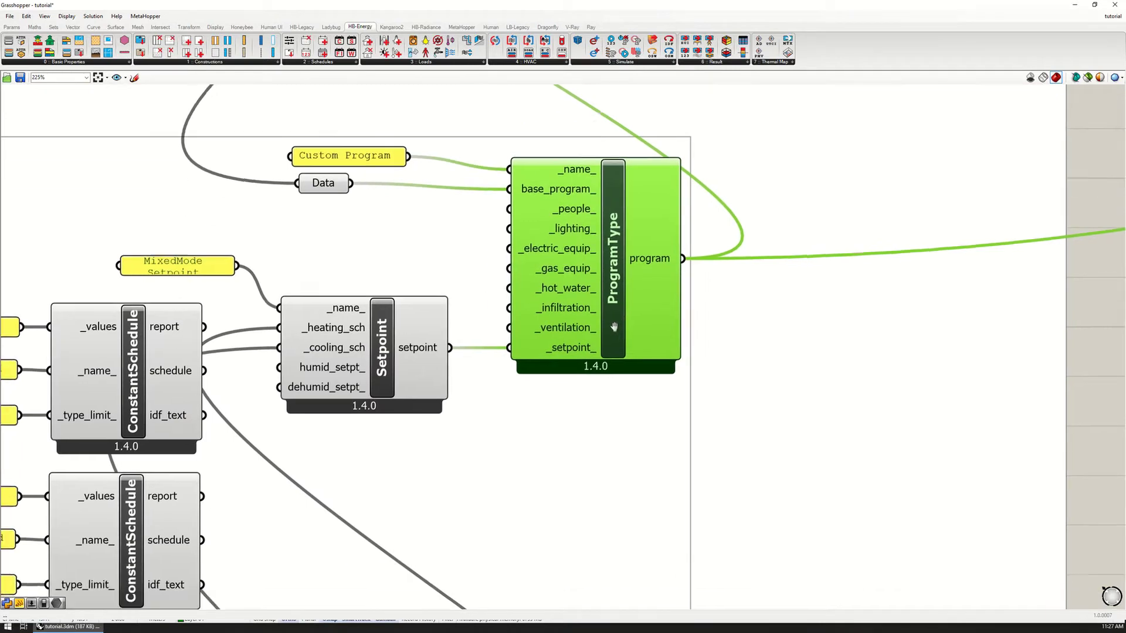
scroll(614, 326, down, 2)
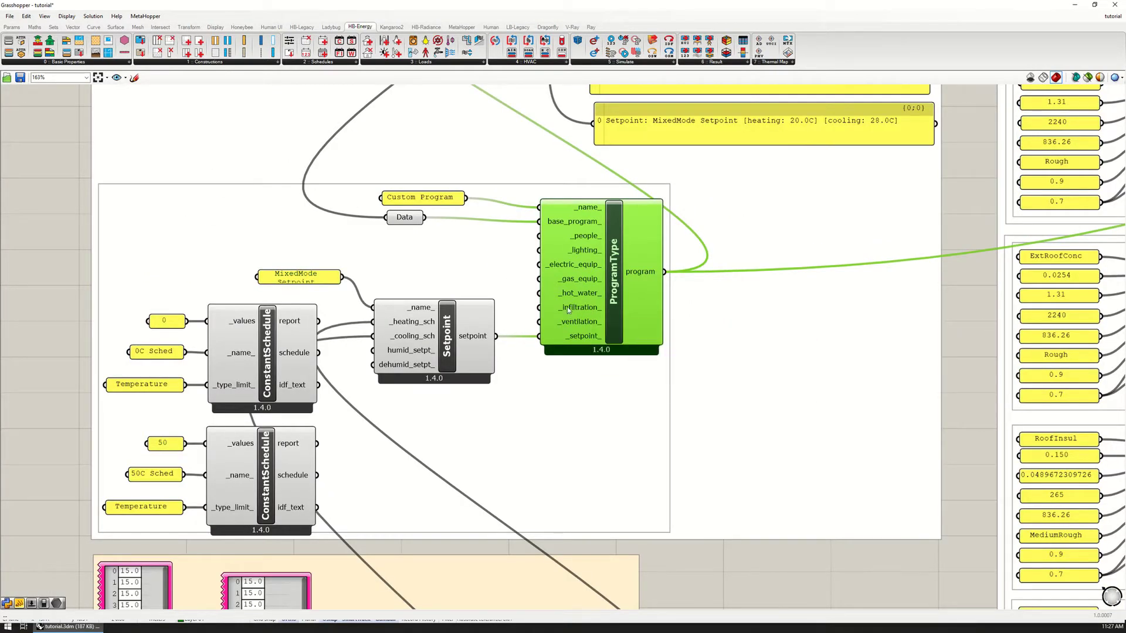
scroll(625, 357, down, 2)
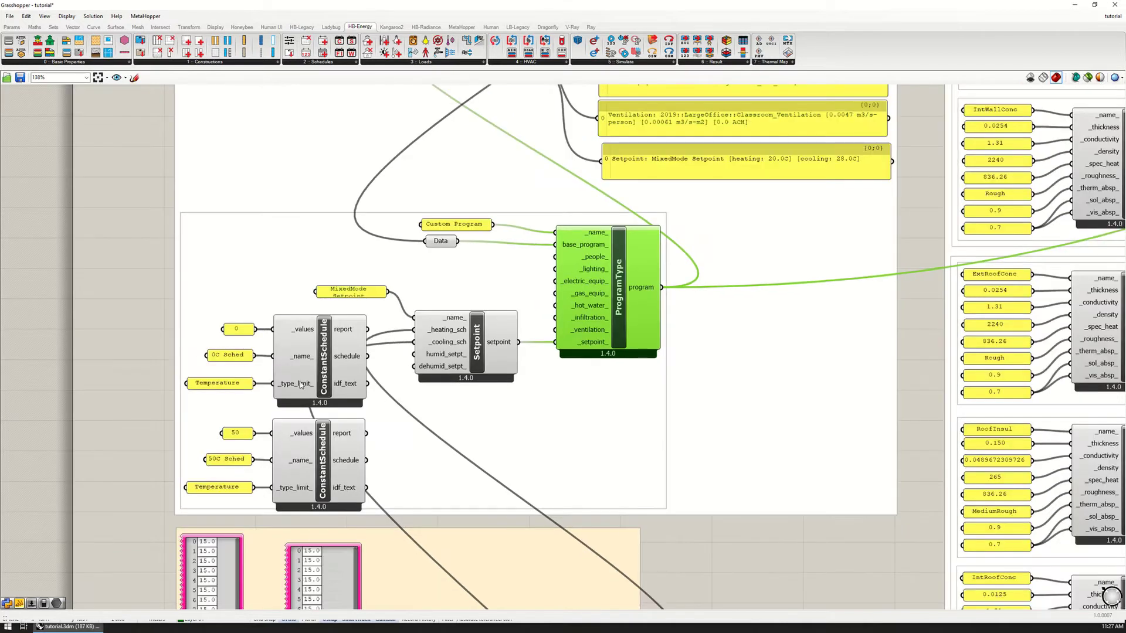
scroll(645, 376, left, 3)
scroll(484, 307, down, 5)
scroll(478, 293, down, 2)
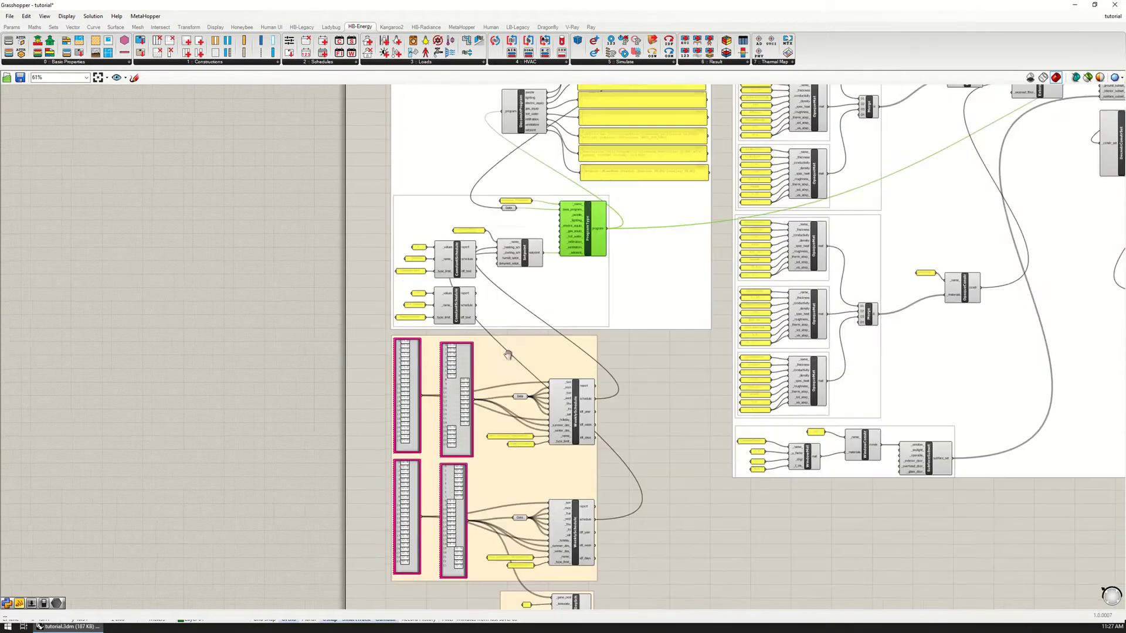
Step: Drag both schedule groups and the GenePool group lower on the canvas
drag(371, 187, 604, 513)
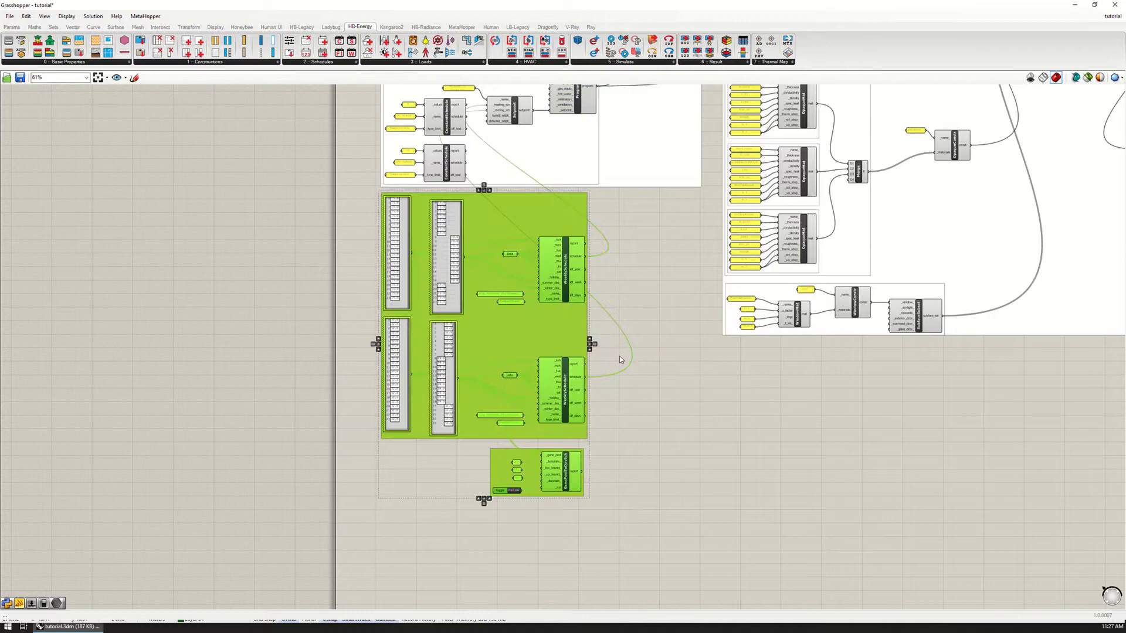
drag(556, 212, 557, 452)
click(652, 256)
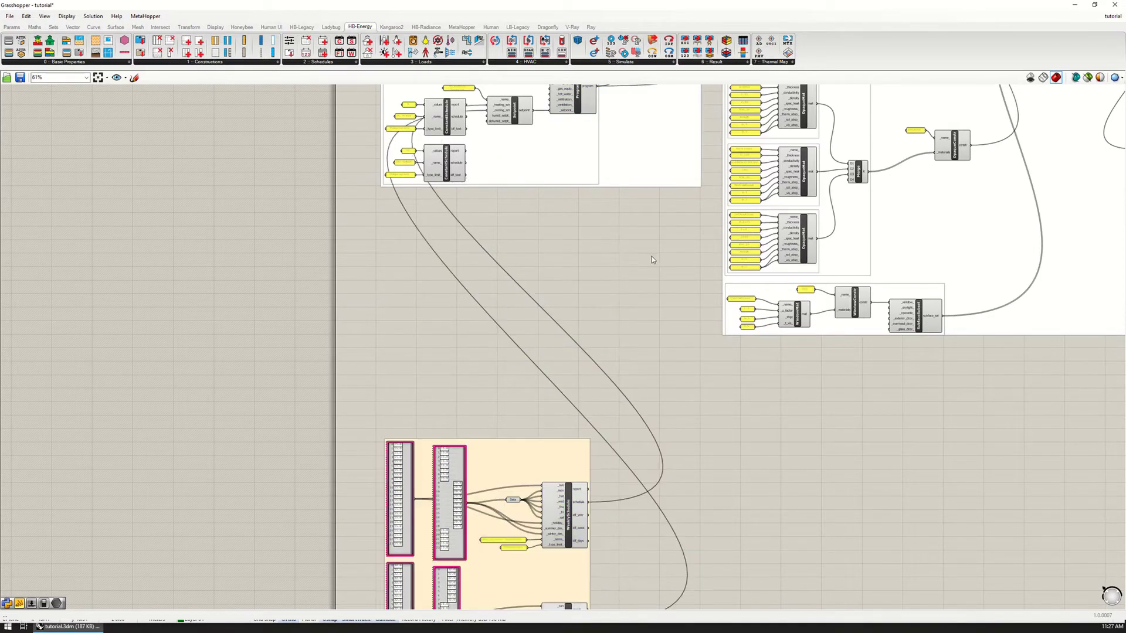
scroll(523, 222, up, 6)
scroll(524, 225, down, 6)
scroll(540, 354, up, 6)
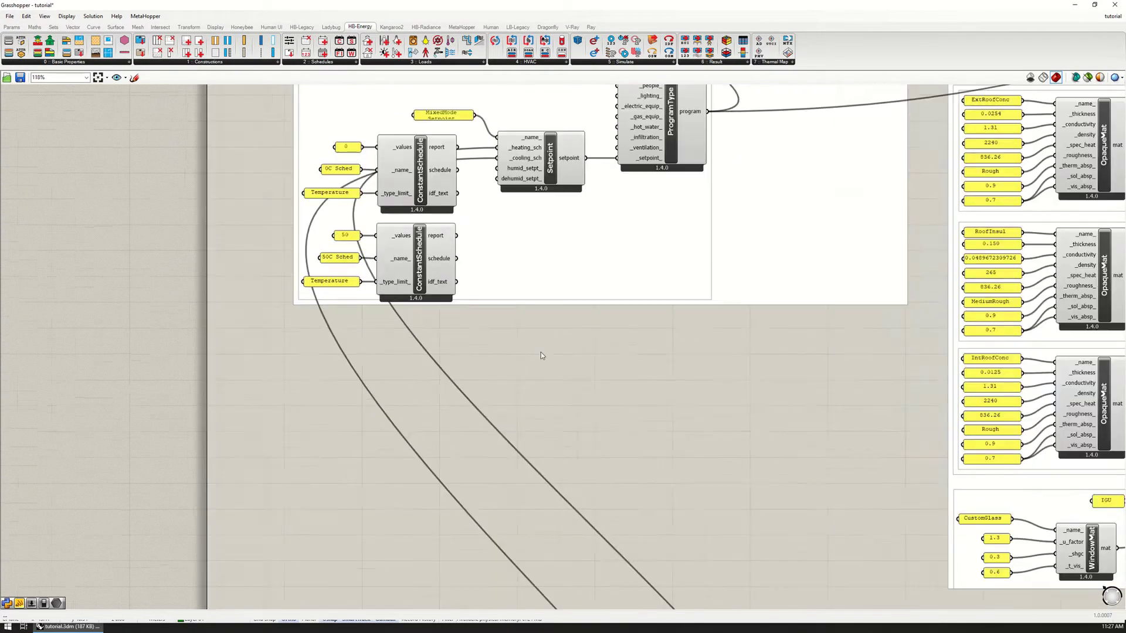
scroll(500, 216, up, 2)
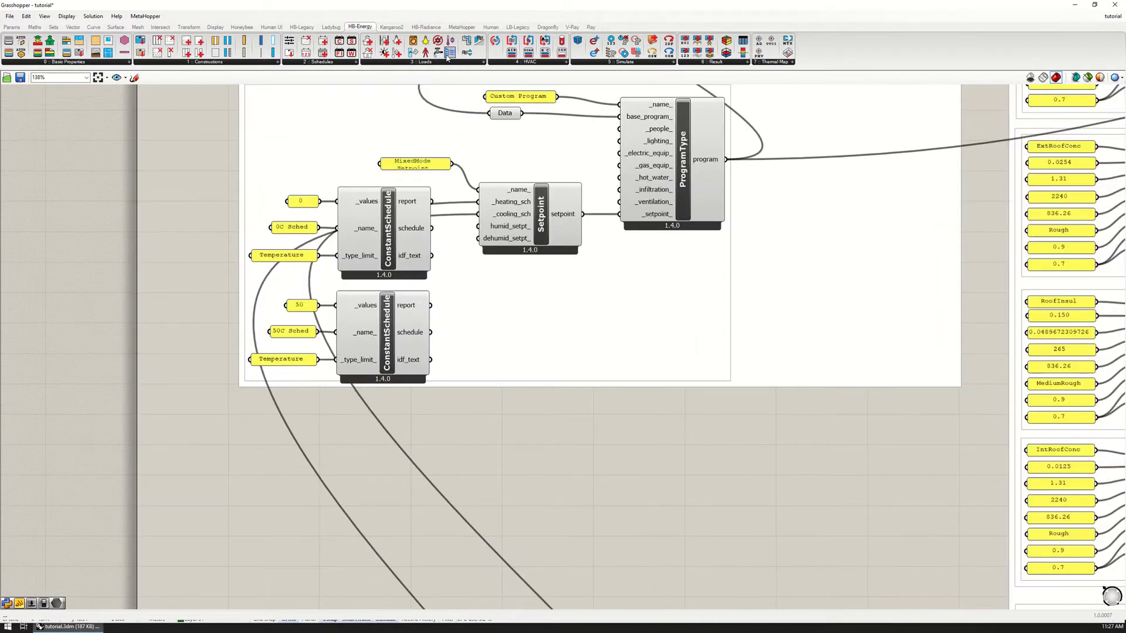
Step: Place an HB Infiltration load and name it with an 'infiltration' panel
click(424, 62)
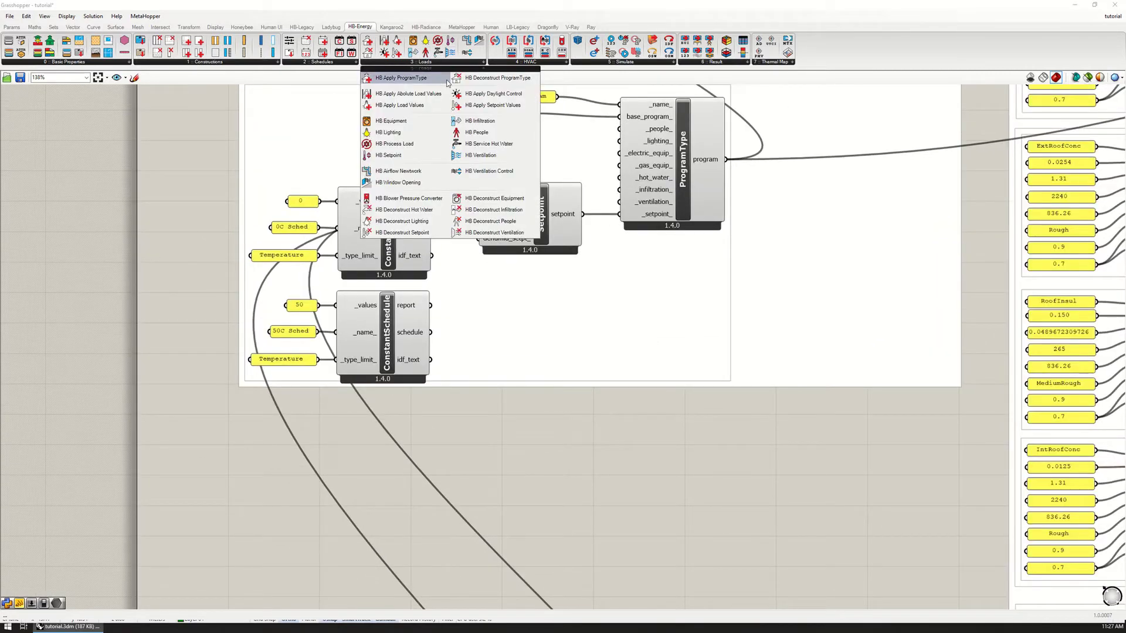
click(476, 123)
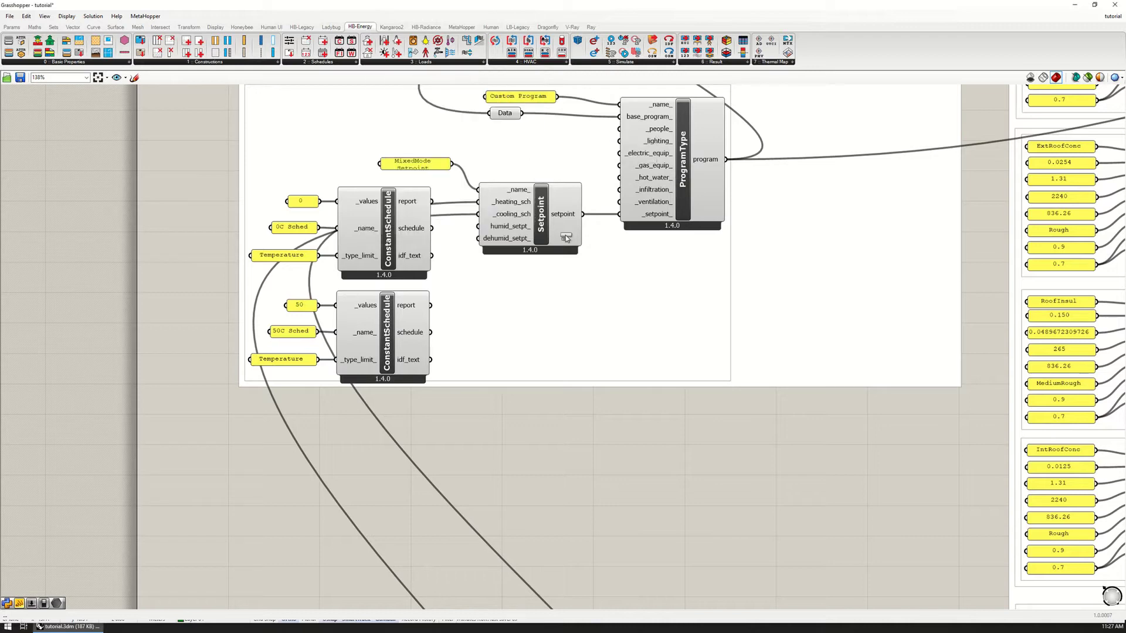
click(559, 470)
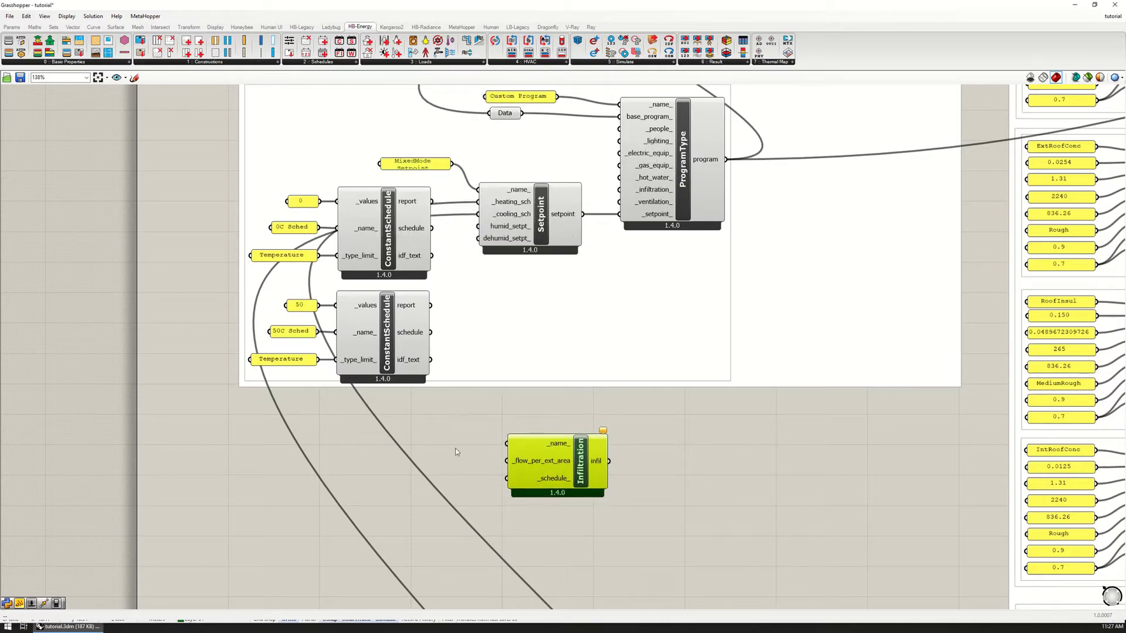
double_click(440, 435)
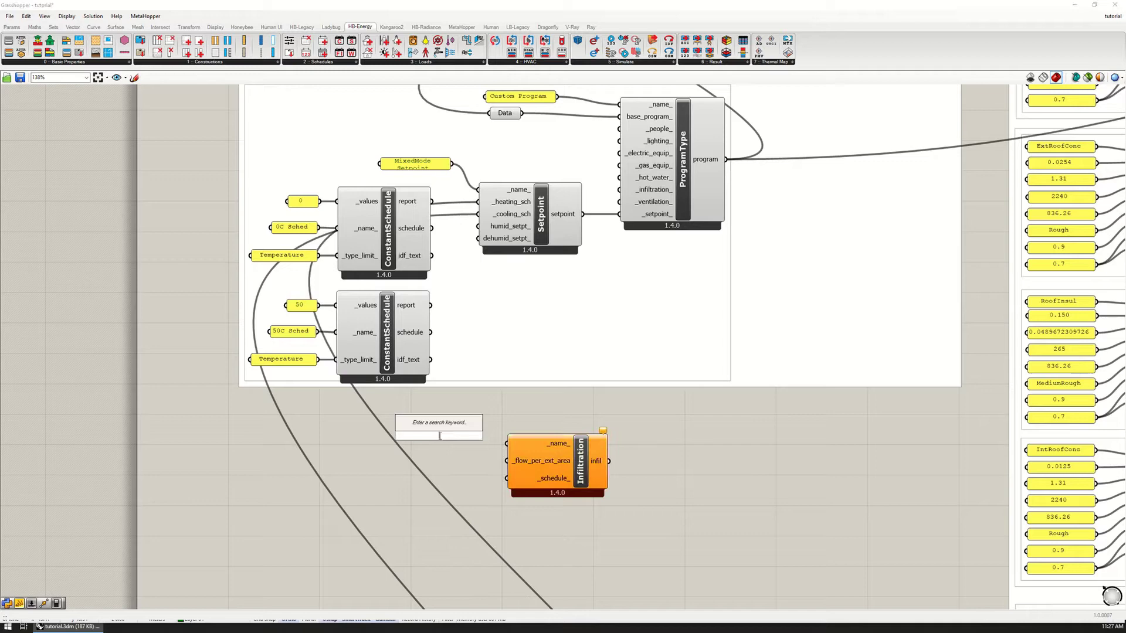
text("infiltr)
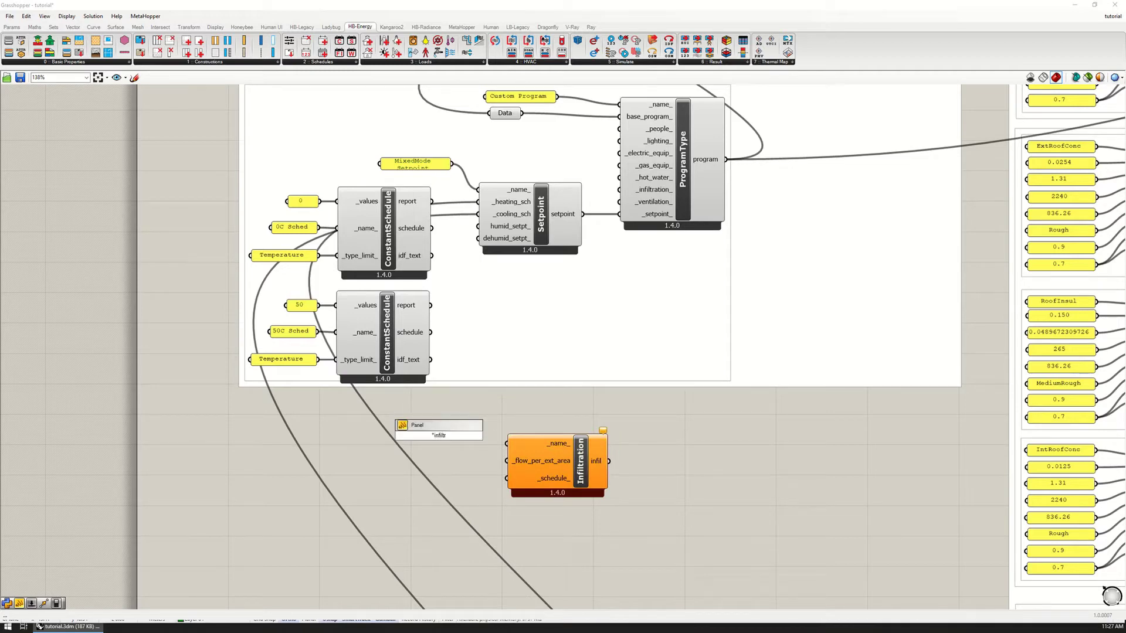
text(ation)
key(Return)
drag(471, 435, 506, 444)
Step: Feed a 0 value panel into the infiltration _flow_per_ext_area_ input
double_click(445, 463)
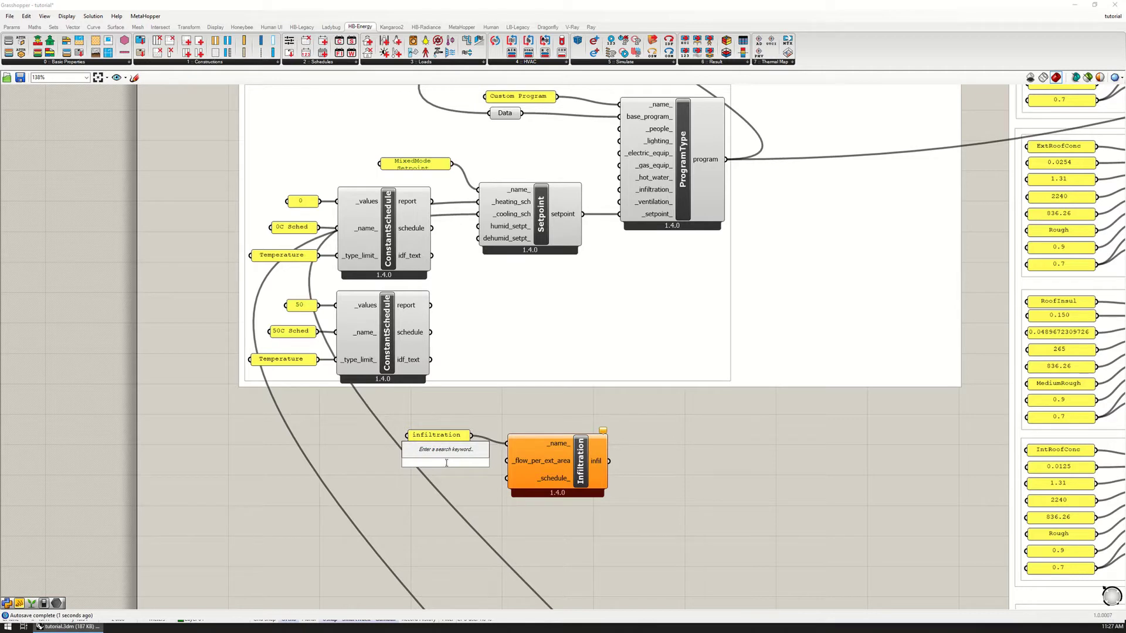
text(panel)
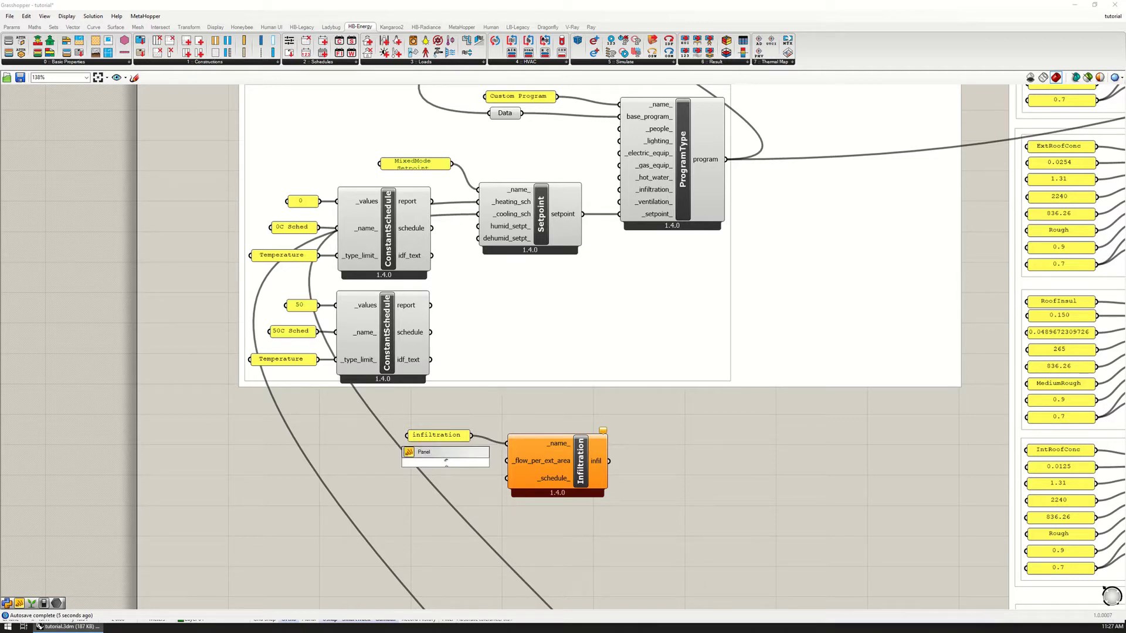
key(Return)
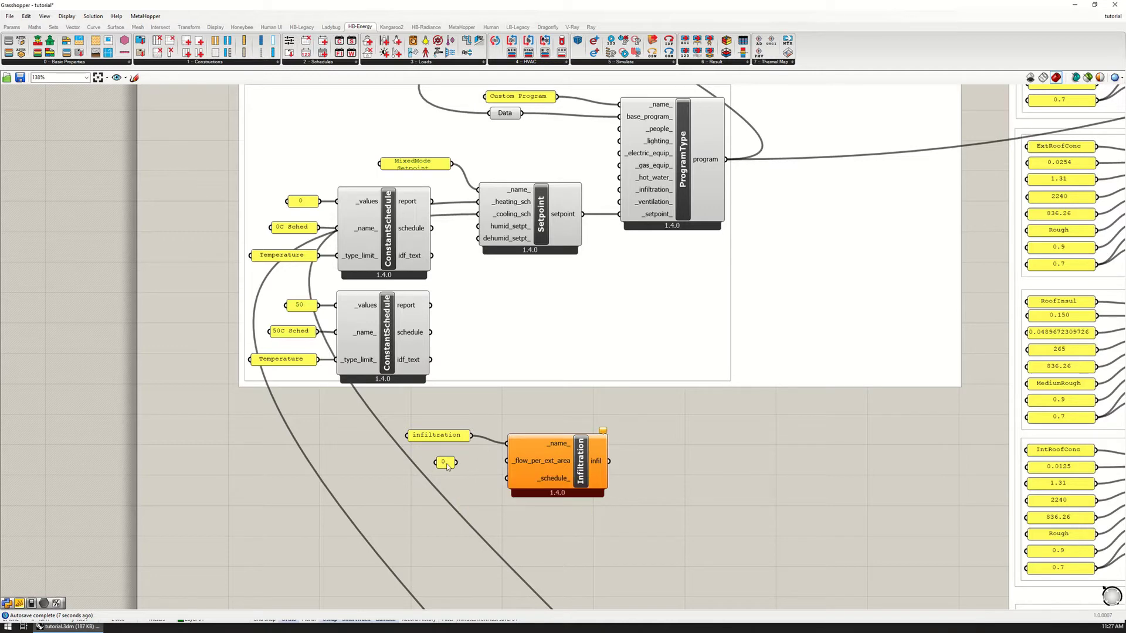
drag(456, 462, 507, 461)
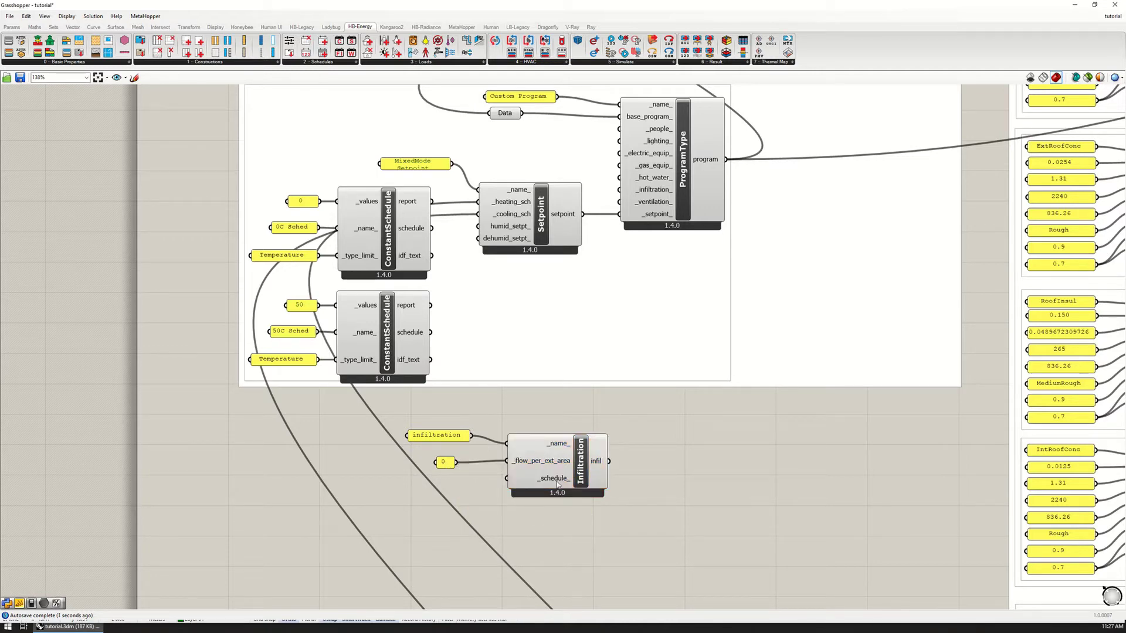
mouse_move(556, 482)
click(436, 466)
drag(441, 466, 451, 443)
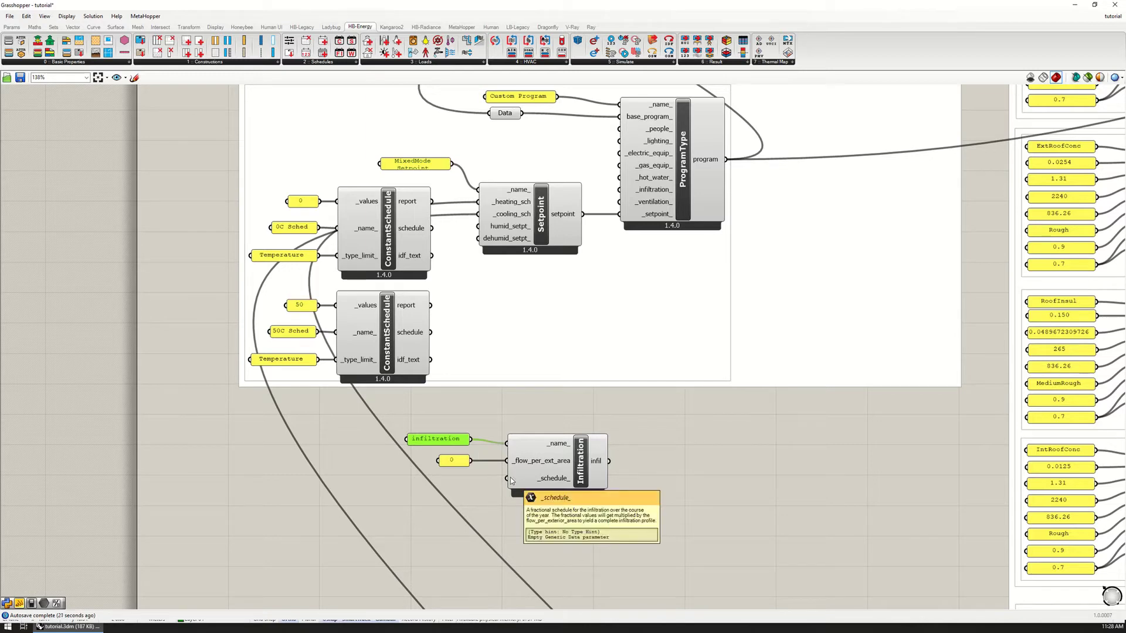
Step: Wire infil into ProgramType's _infiltration_ and confirm it reads 0.0 m3/s-m2
drag(608, 461, 620, 189)
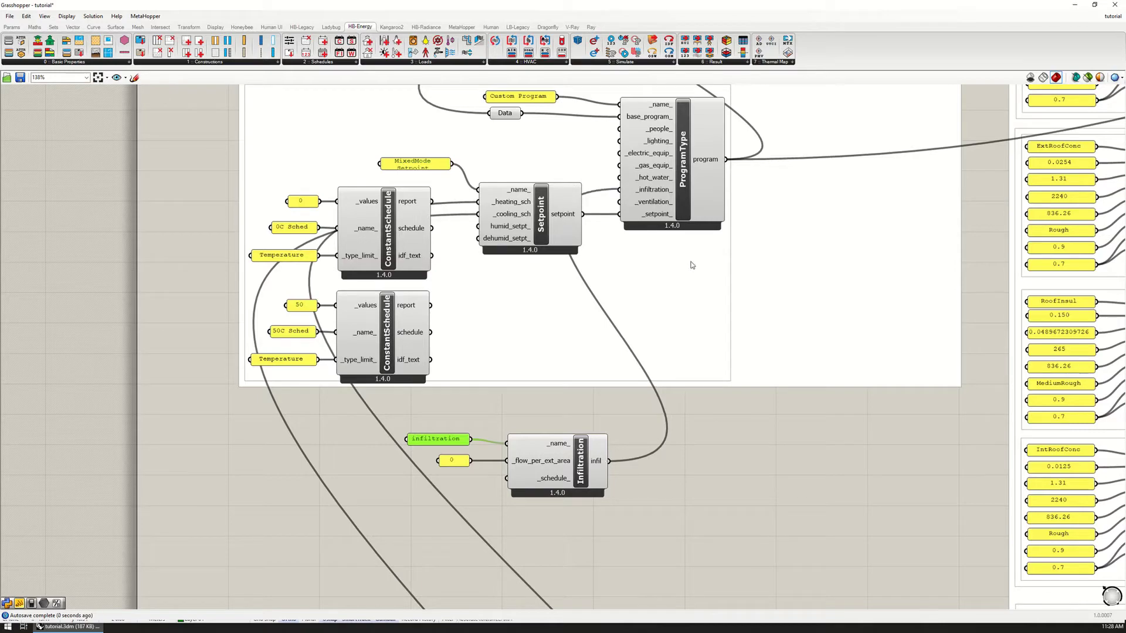
click(654, 191)
right_drag(751, 221, 449, 193)
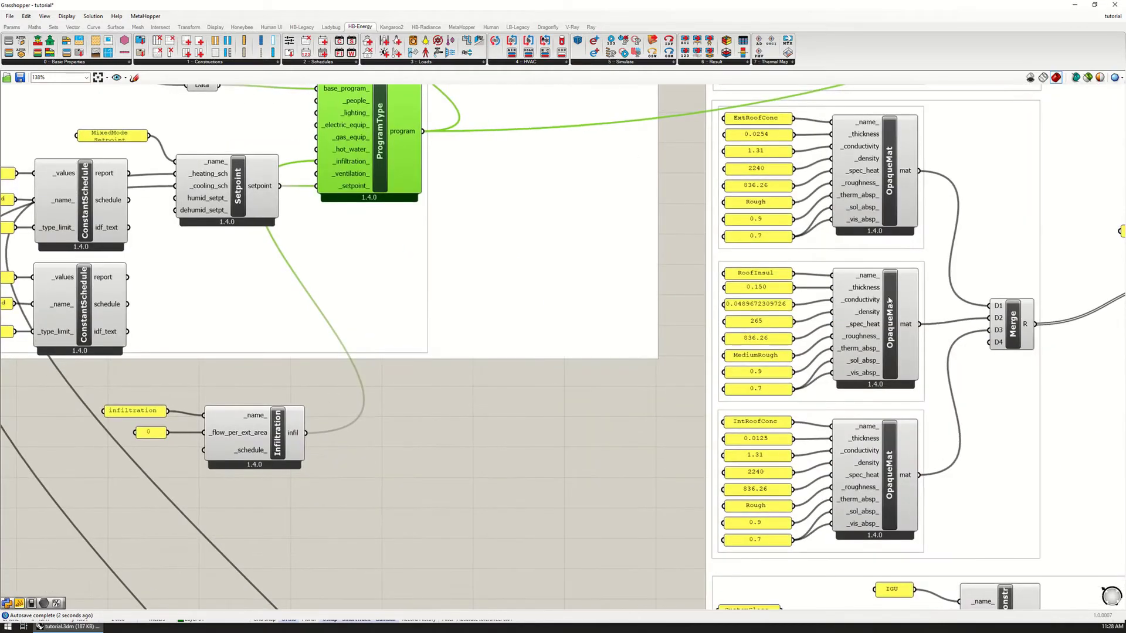
scroll(890, 301, down, 5)
scroll(514, 360, up, 2)
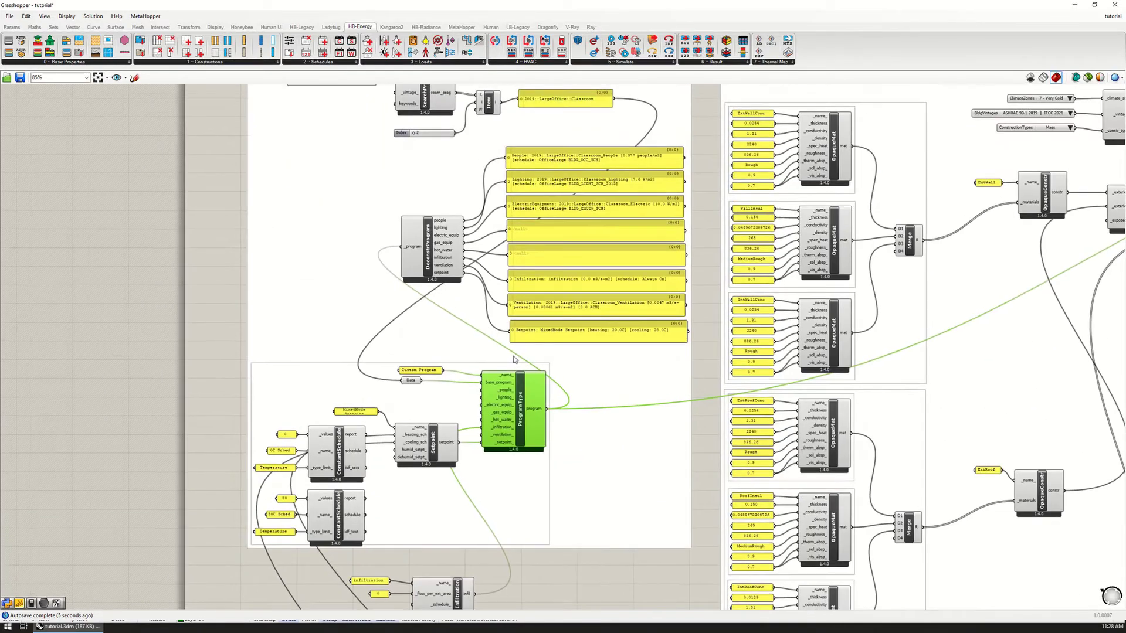
scroll(514, 359, up, 2)
drag(559, 431, 390, 221)
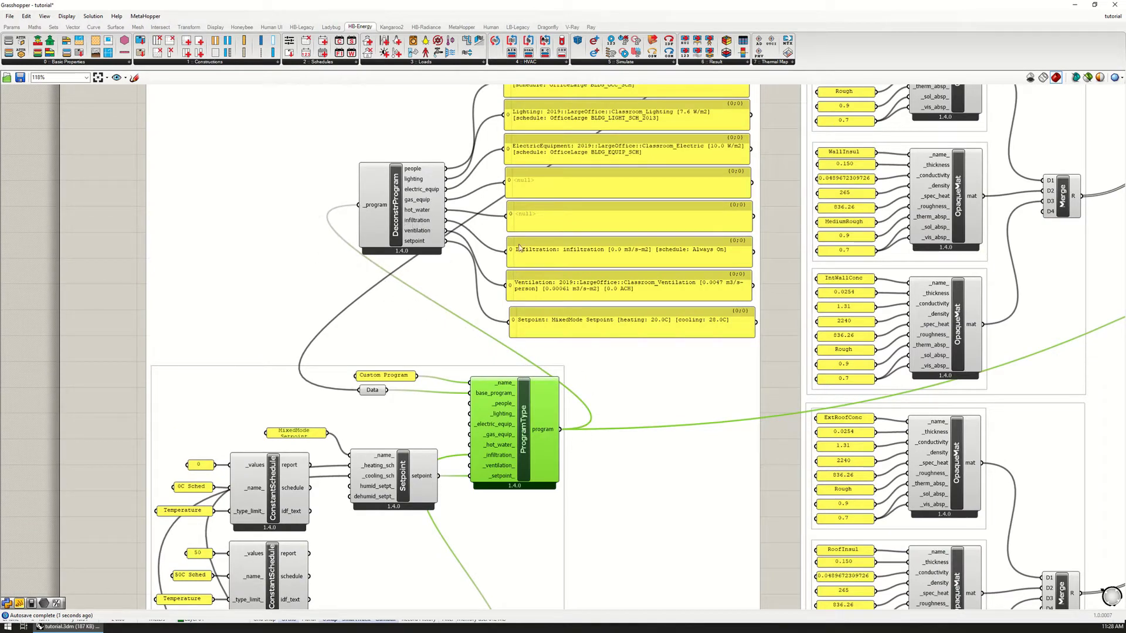
click(546, 256)
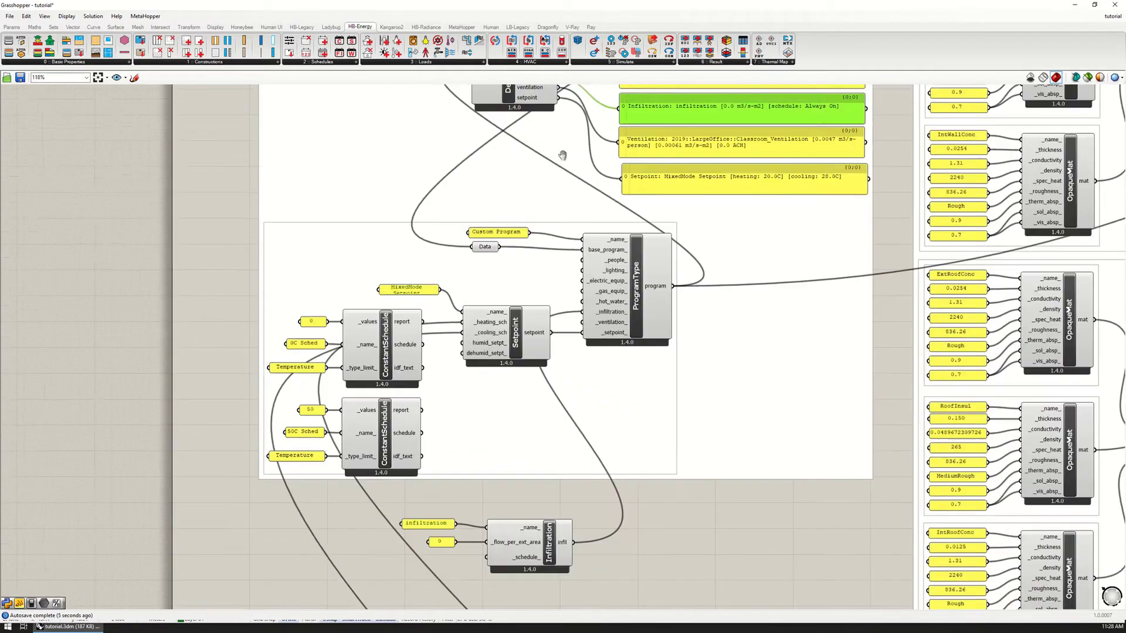
scroll(444, 319, down, 2)
scroll(529, 514, up, 3)
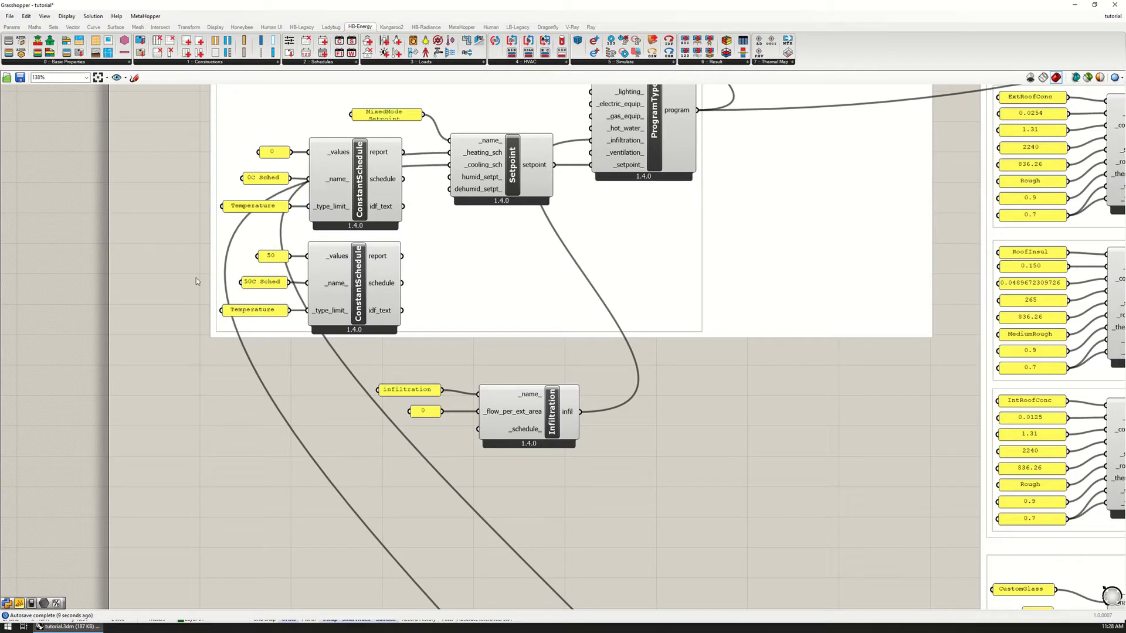
Step: Place an HB Ventilation load below infiltration and name it with a 'ventilation' panel
click(451, 62)
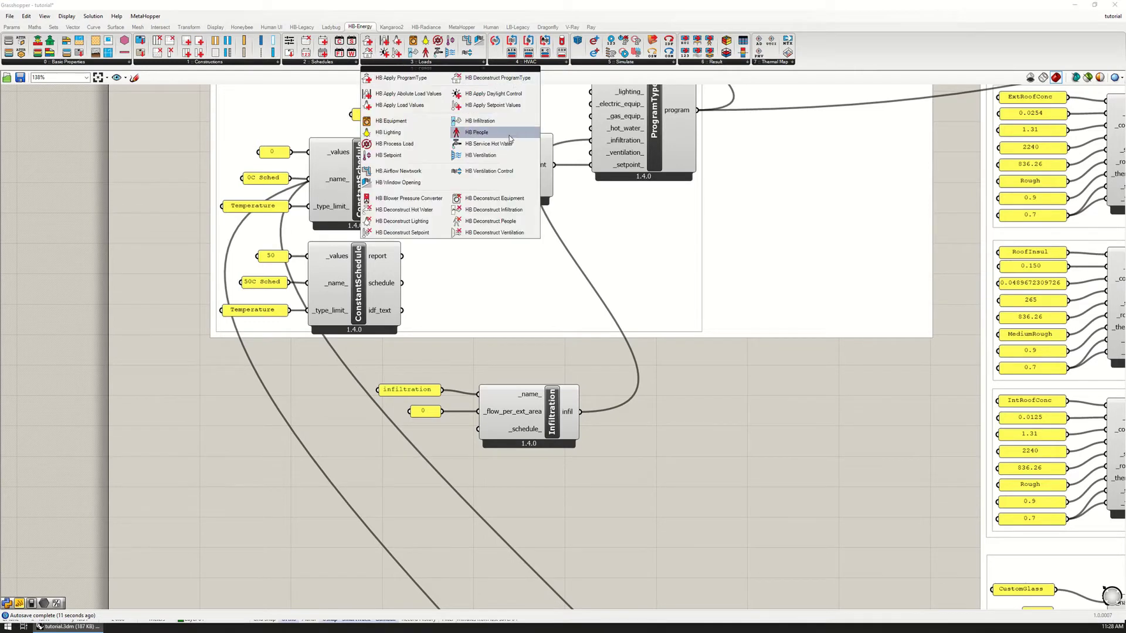
click(492, 155)
click(535, 500)
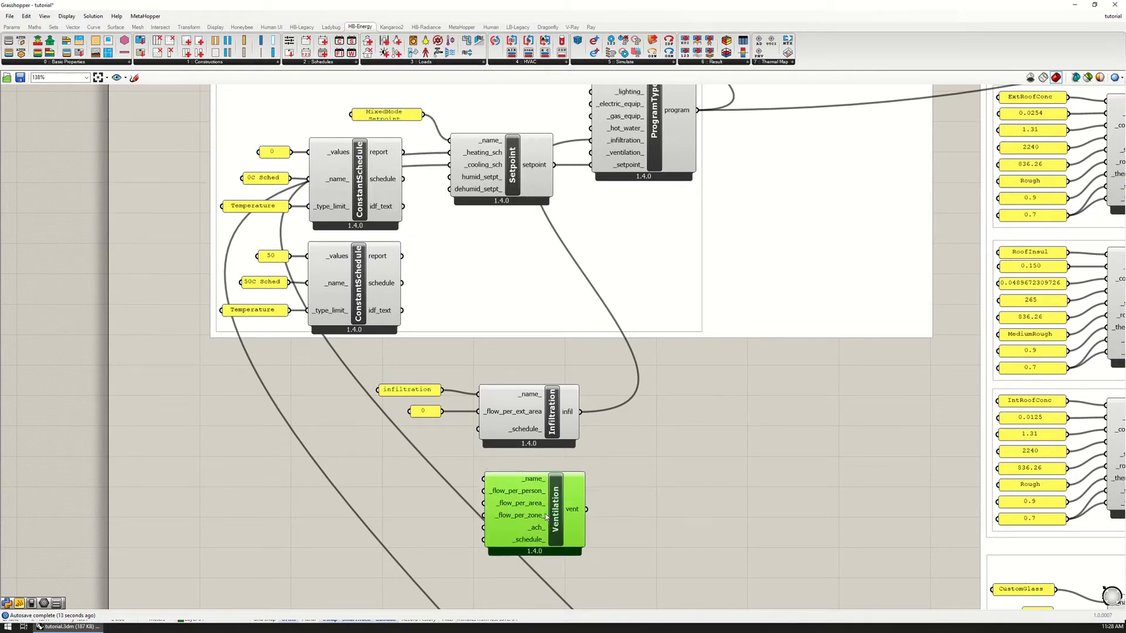
drag(546, 516, 541, 514)
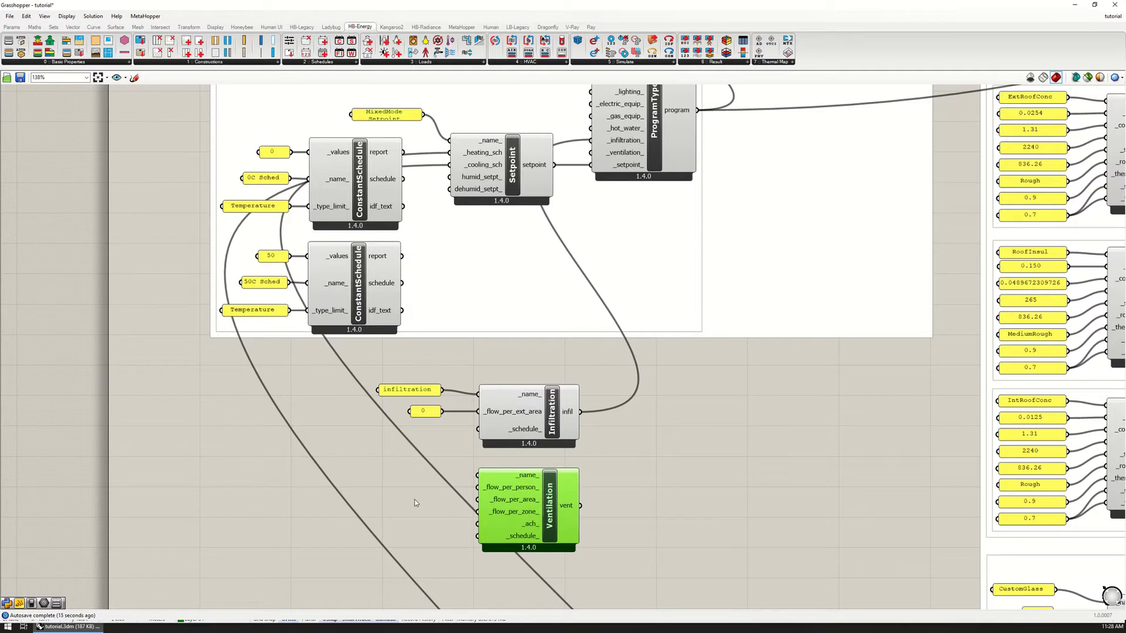
double_click(378, 476)
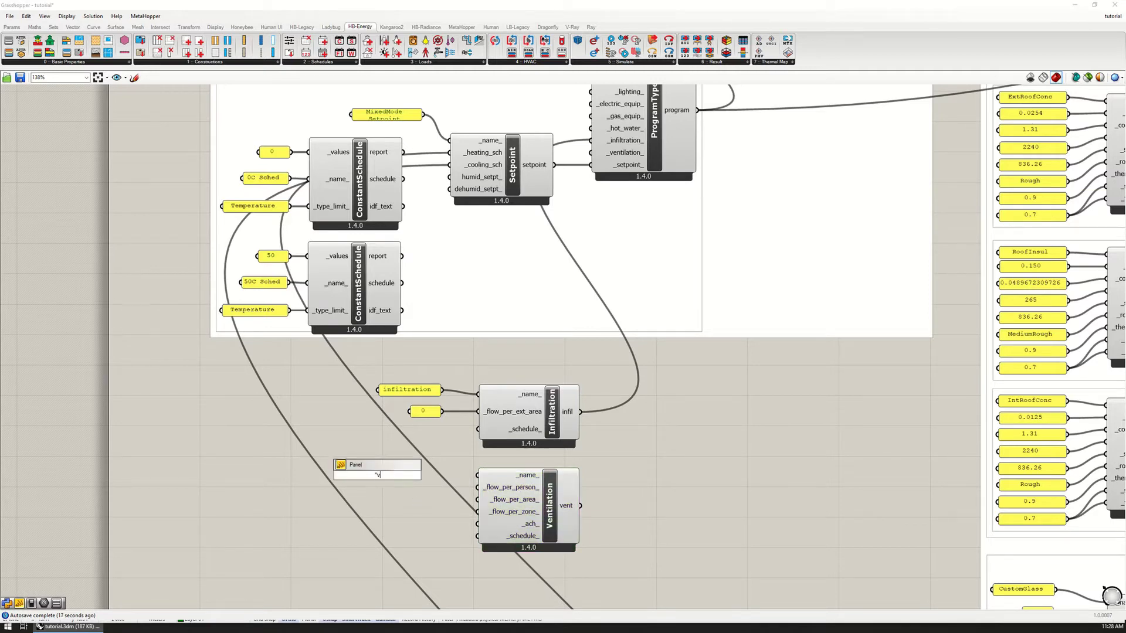
text("ventilation)
key(Return)
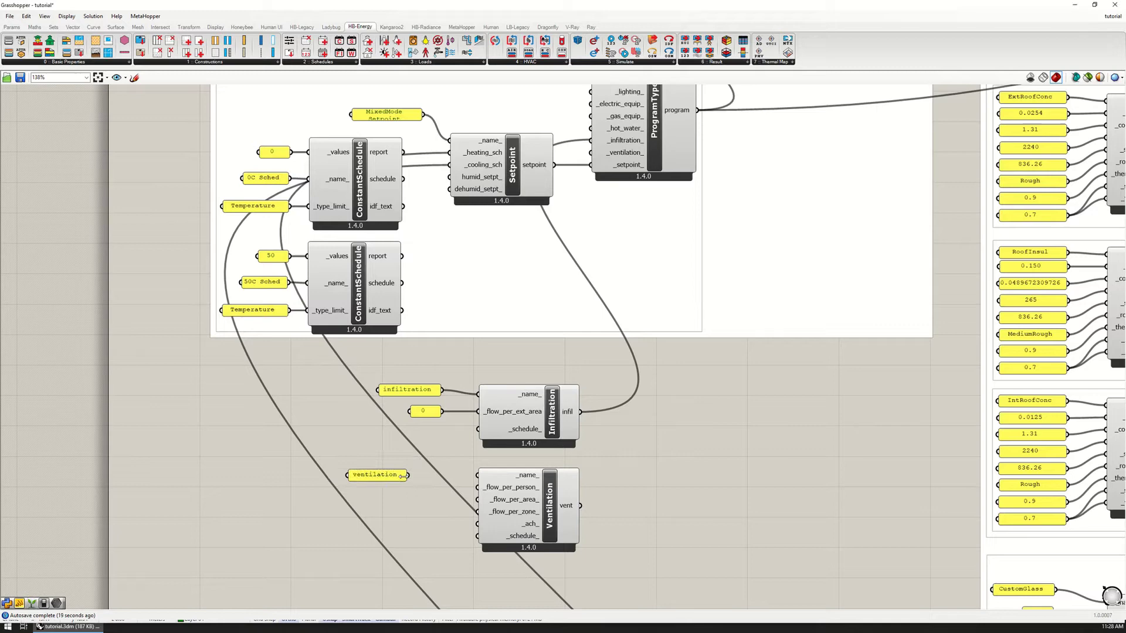
drag(409, 475, 478, 475)
drag(384, 478, 415, 478)
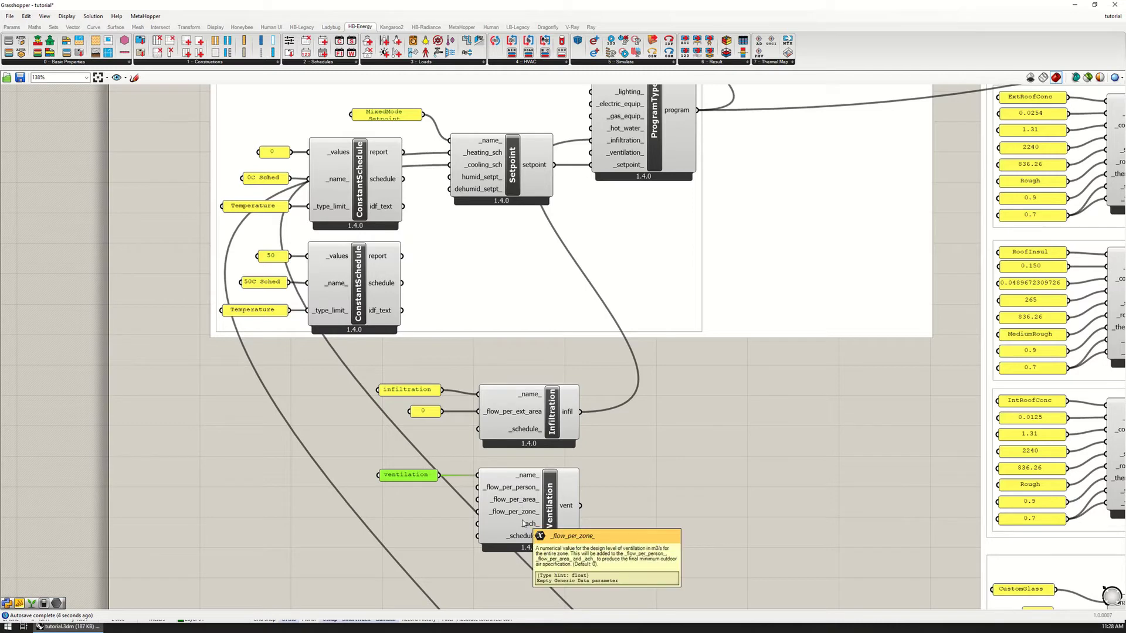
Step: Copy the 0 value panel into the Ventilation component's flow input
mouse_move(536, 526)
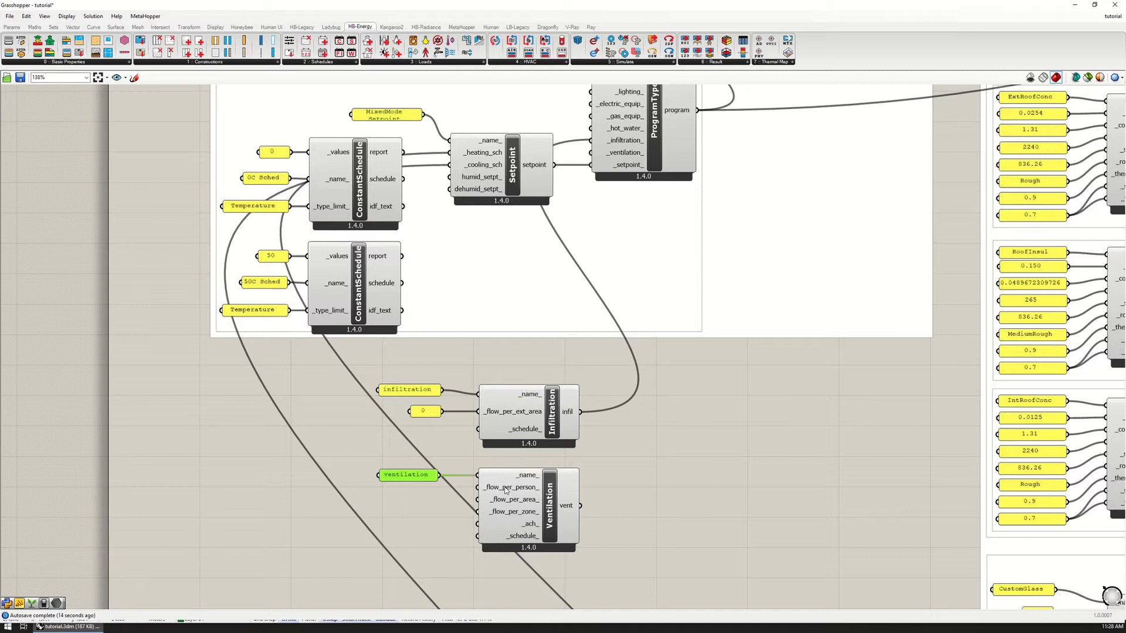
mouse_move(506, 491)
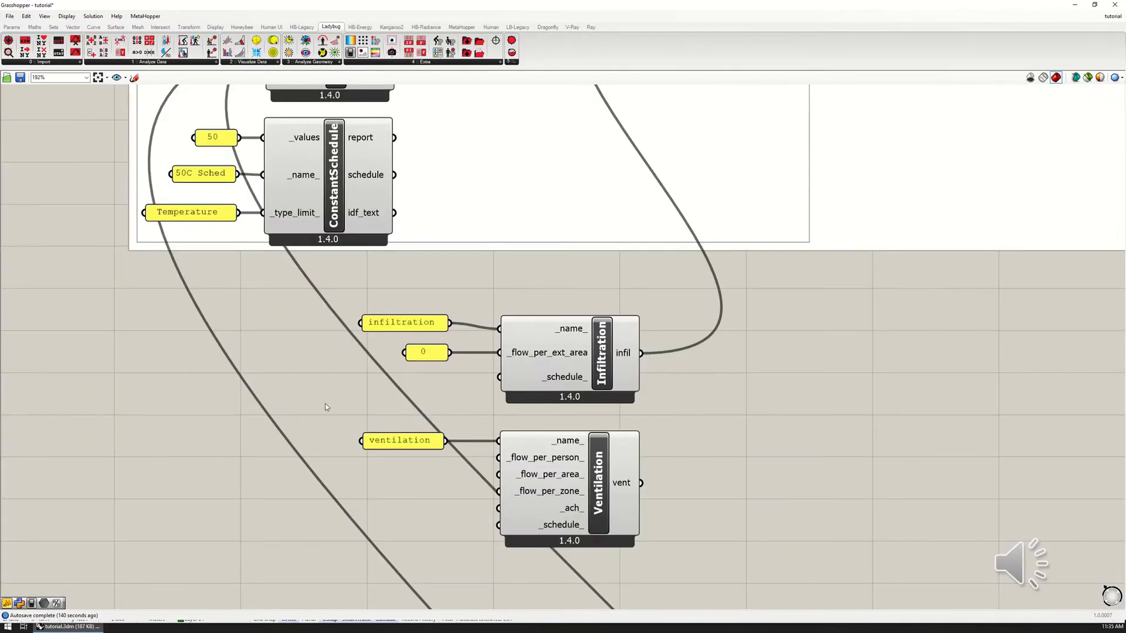
click(424, 354)
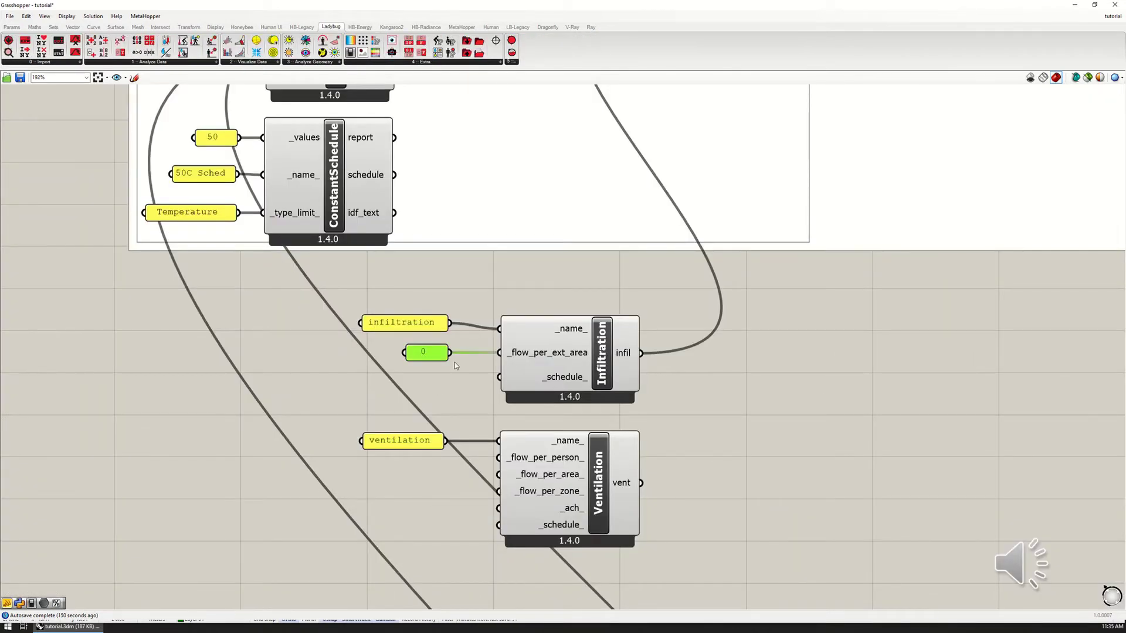
alt+drag(435, 363, 498, 508)
drag(389, 505, 429, 493)
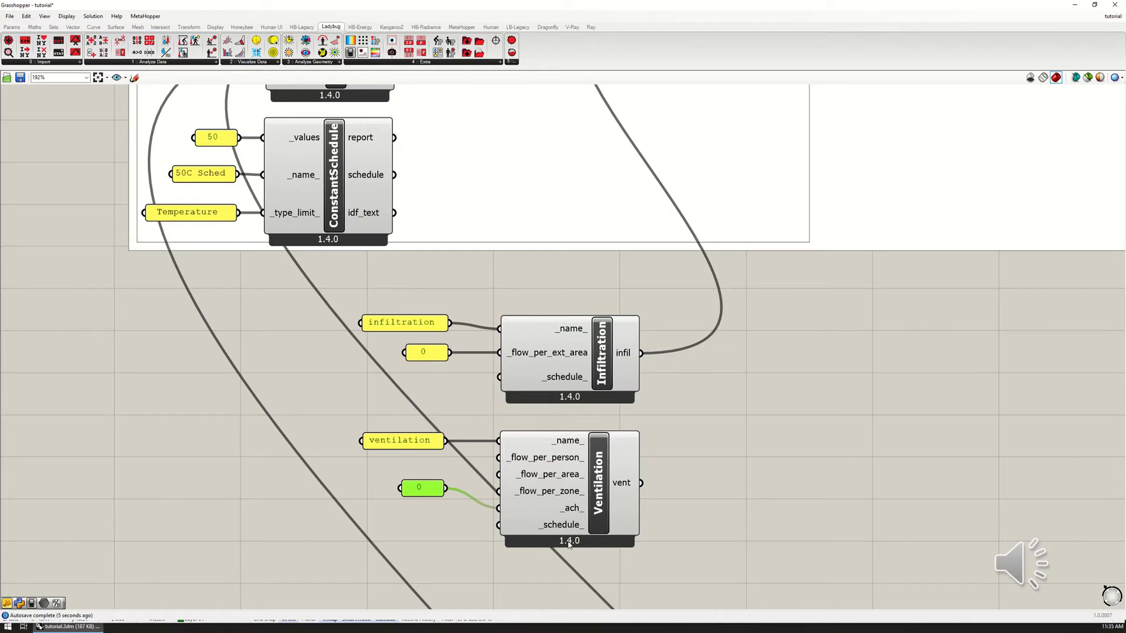
right_drag(390, 494, 350, 473)
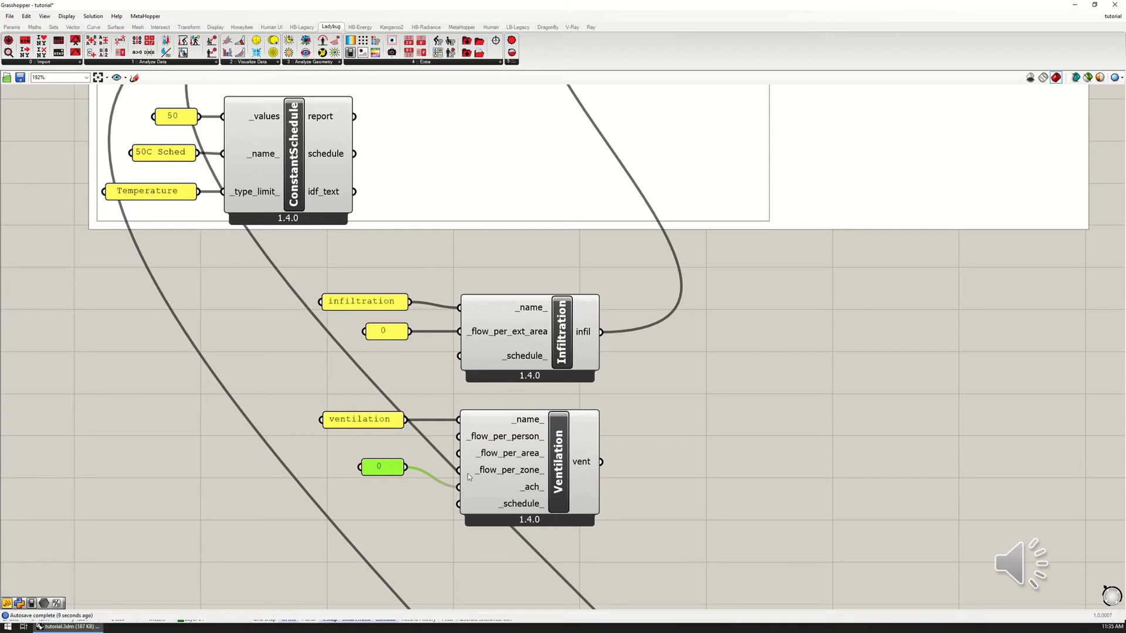
scroll(411, 581, down, 4)
Step: Connect Ventilation's vent output to ProgramType's _ventilation_ input
drag(531, 509, 540, 210)
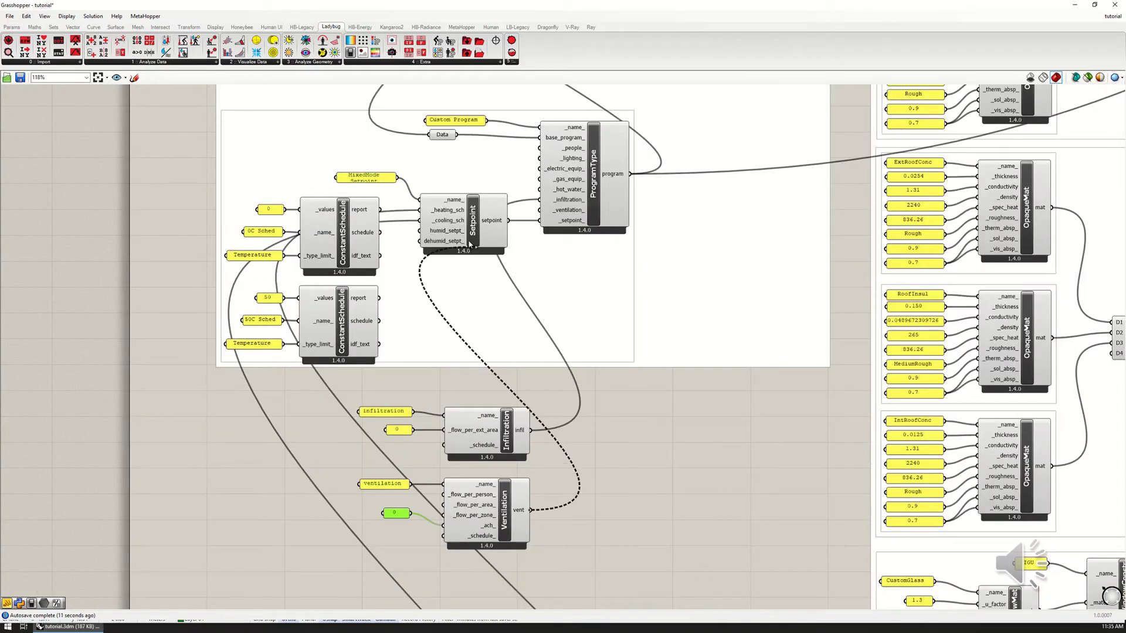
click(614, 484)
right_drag(614, 483, 610, 441)
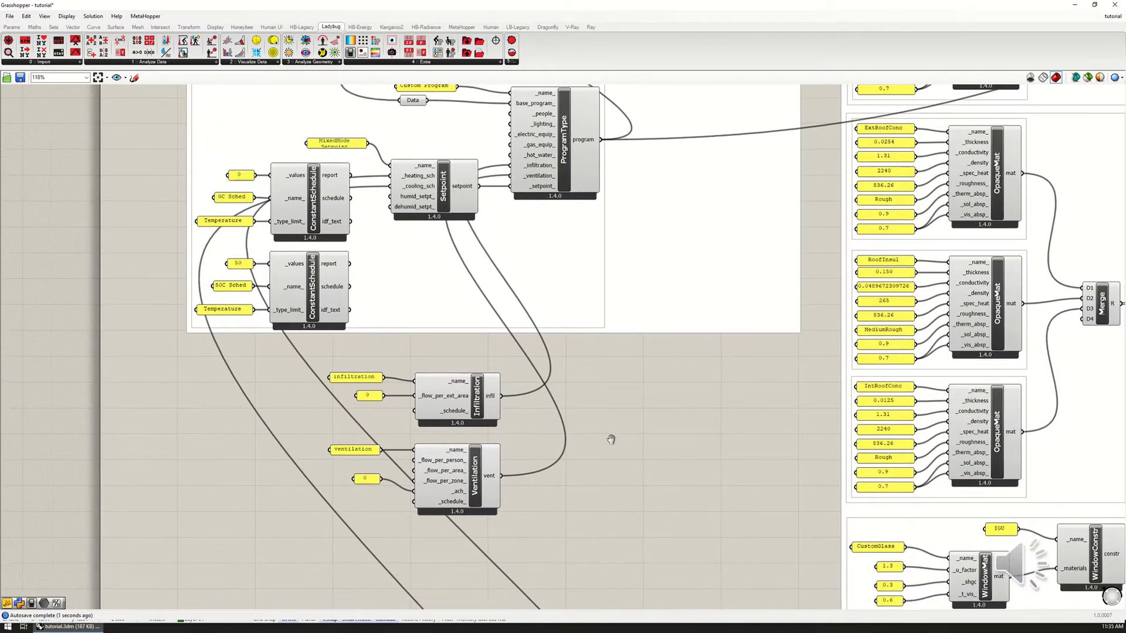
drag(255, 347, 597, 575)
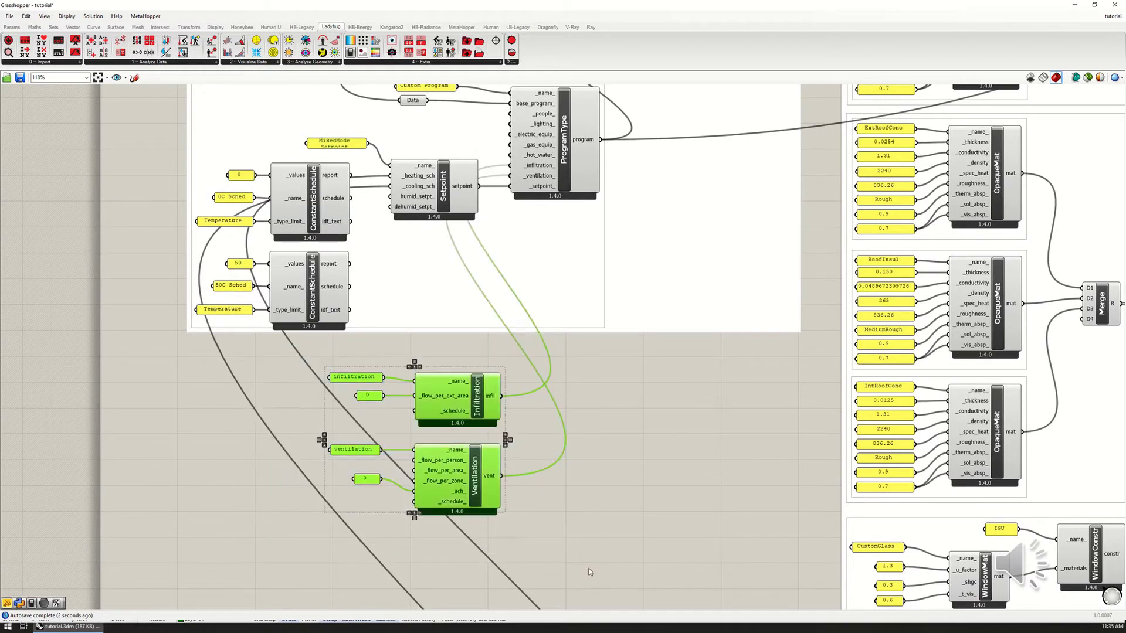
click(628, 449)
right_drag(604, 415, 526, 449)
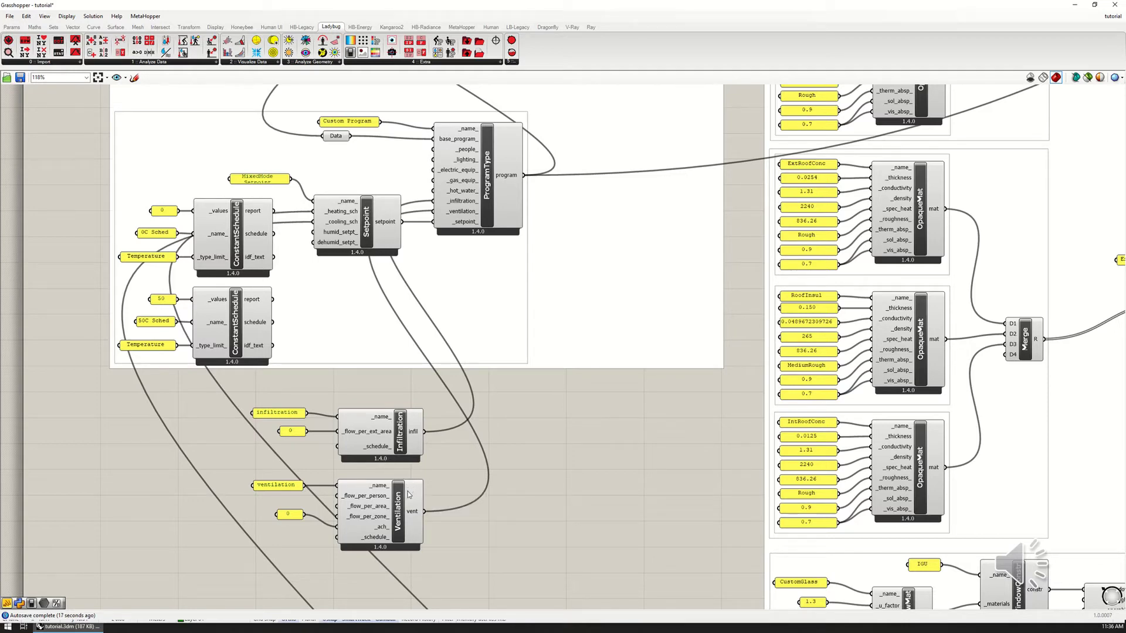
right_drag(452, 489, 459, 470)
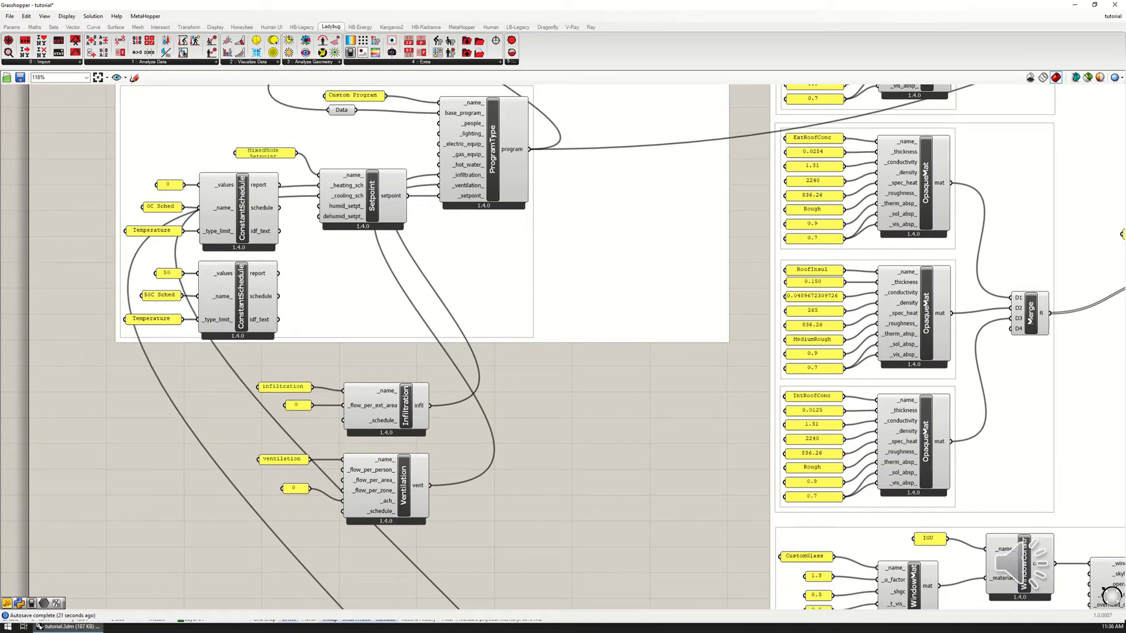
scroll(98, 188, up, 1)
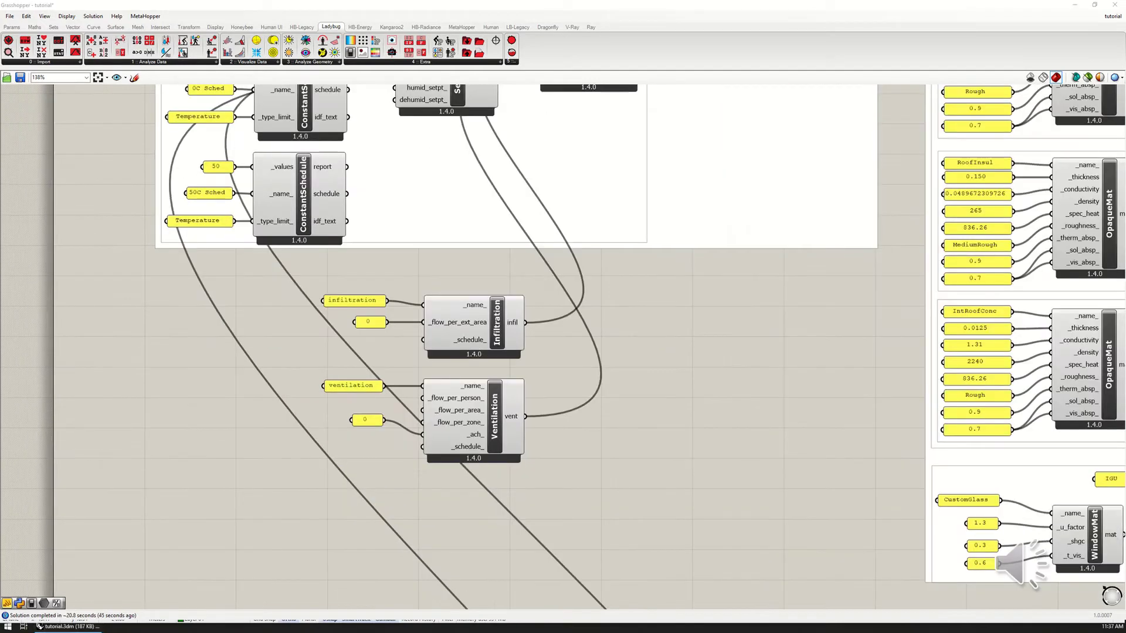
Step: Snap Grasshopper right and maximize Rhino's Top view on the temperature and energy heatmaps
double_click(536, 5)
key(super+Right)
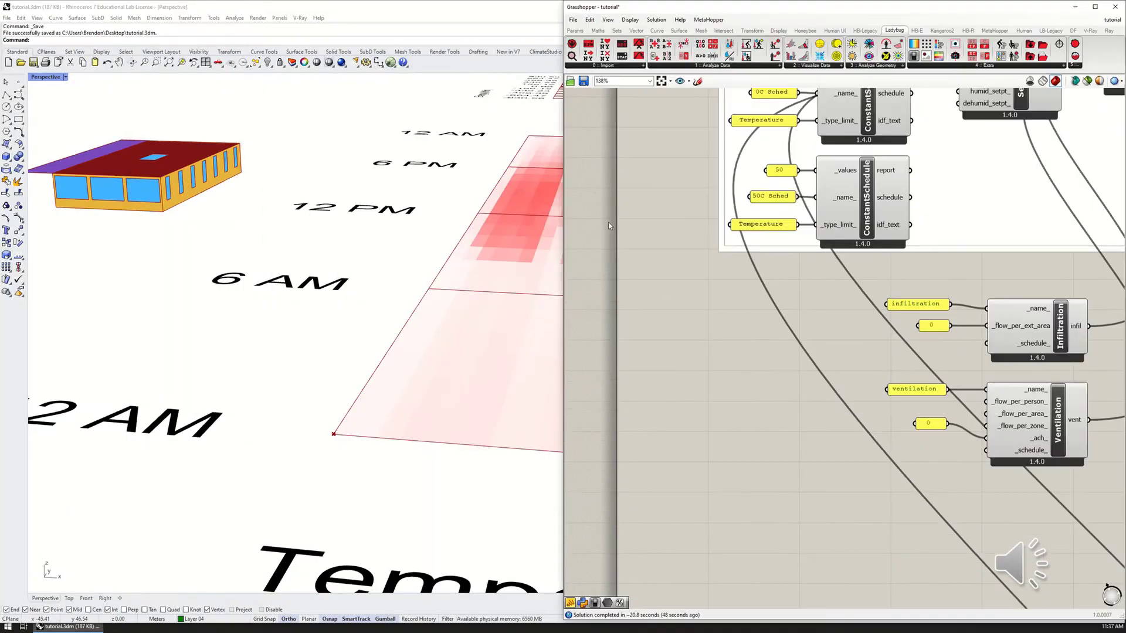
double_click(45, 77)
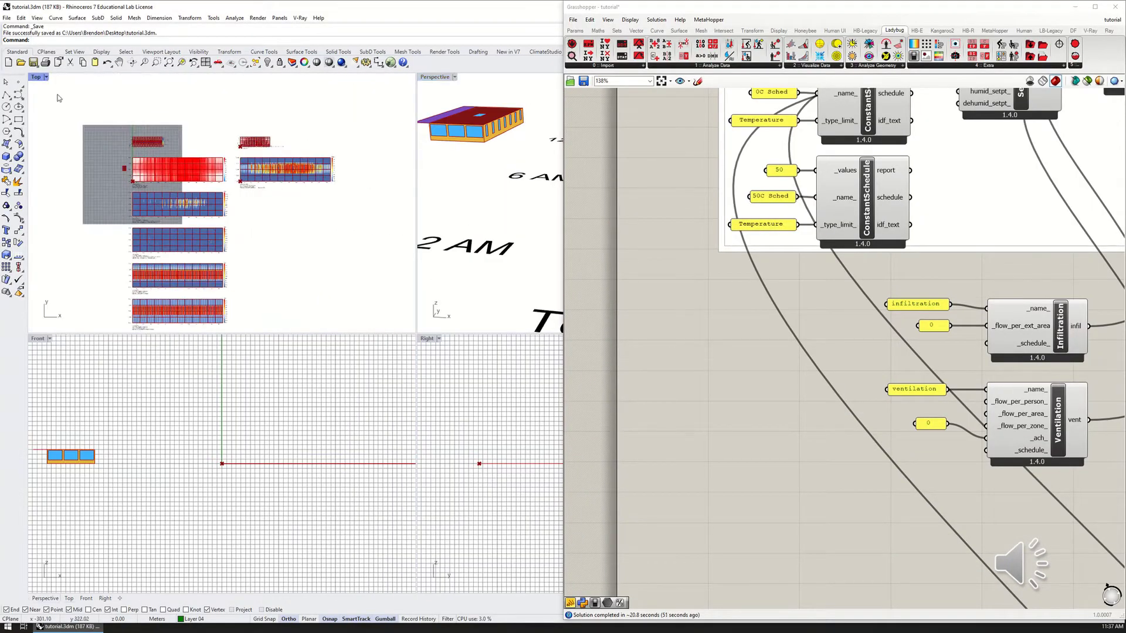
double_click(35, 77)
scroll(317, 317, up, 5)
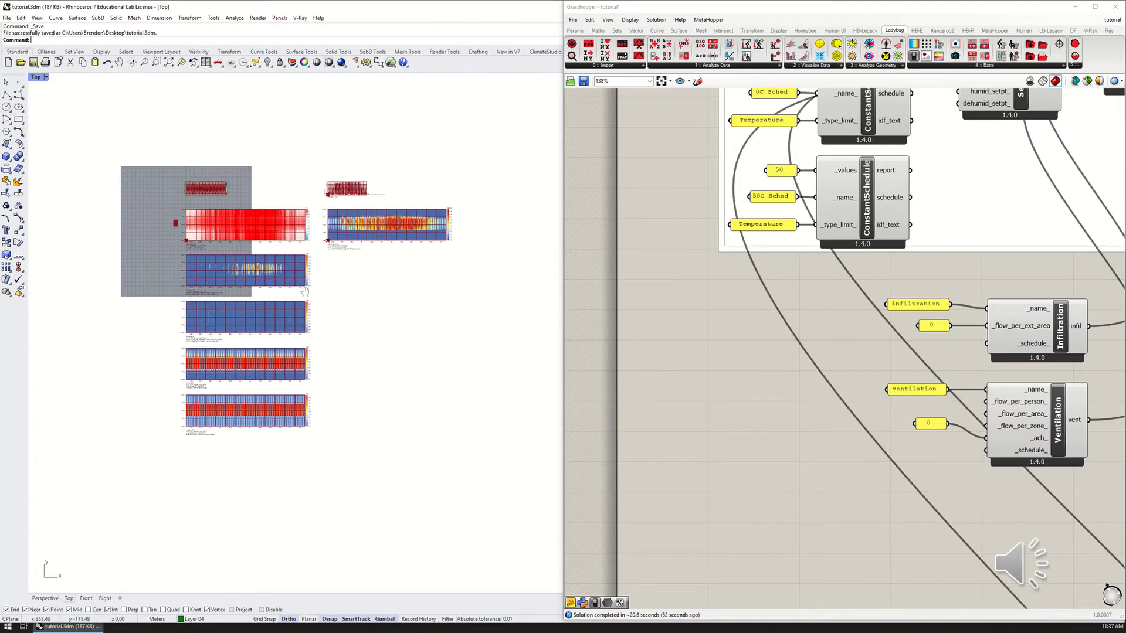
scroll(292, 271, up, 2)
scroll(244, 233, down, 2)
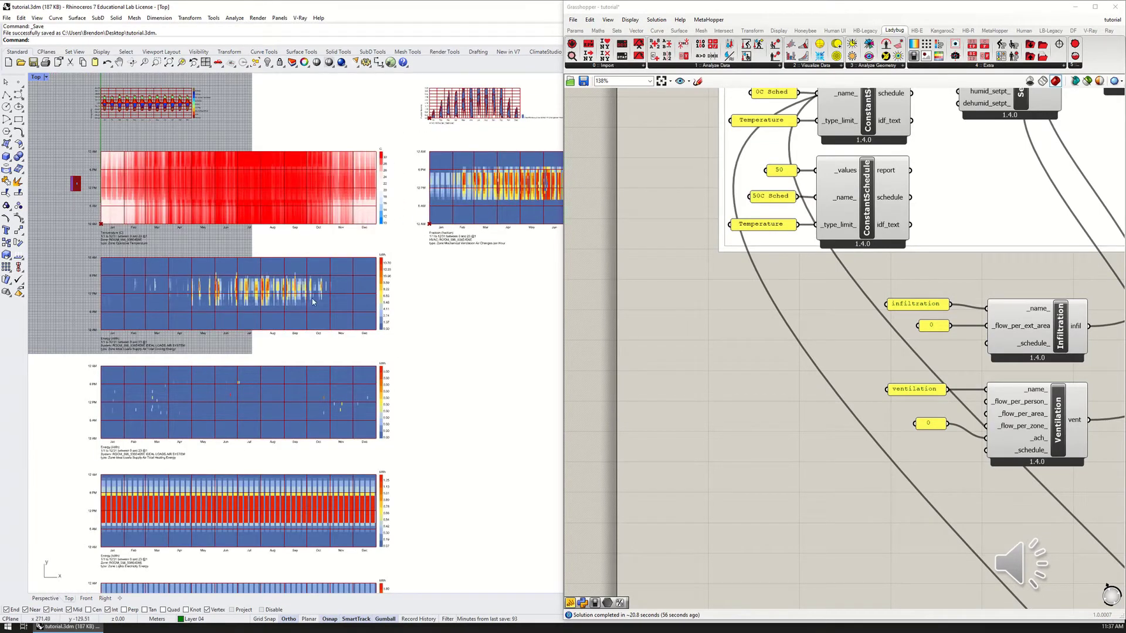
scroll(227, 305, up, 1)
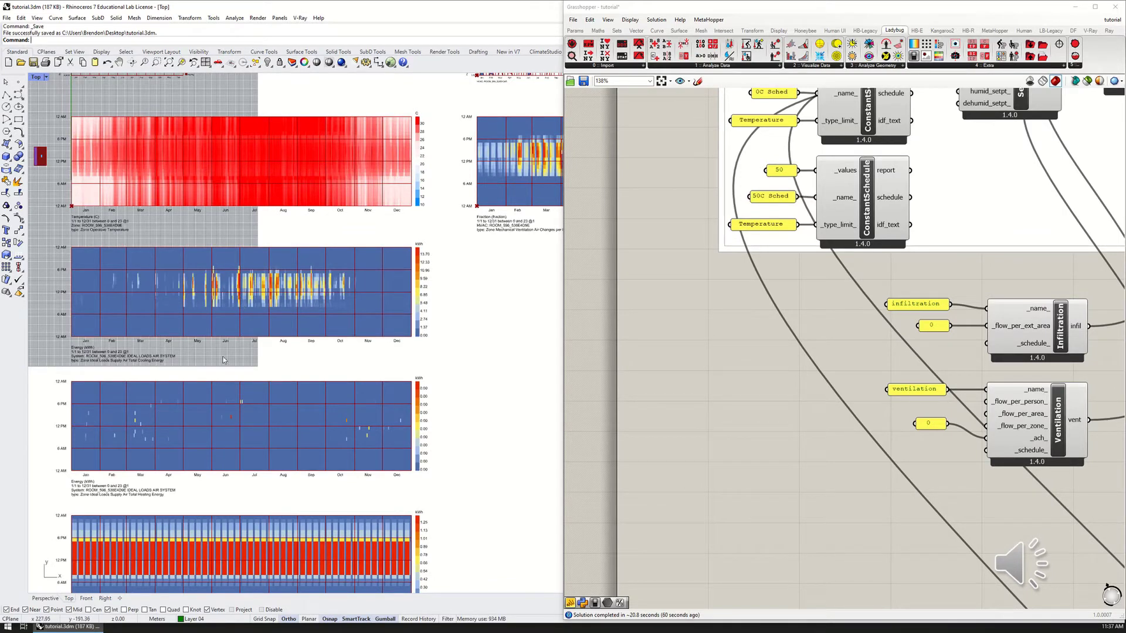
scroll(1079, 322, down, 8)
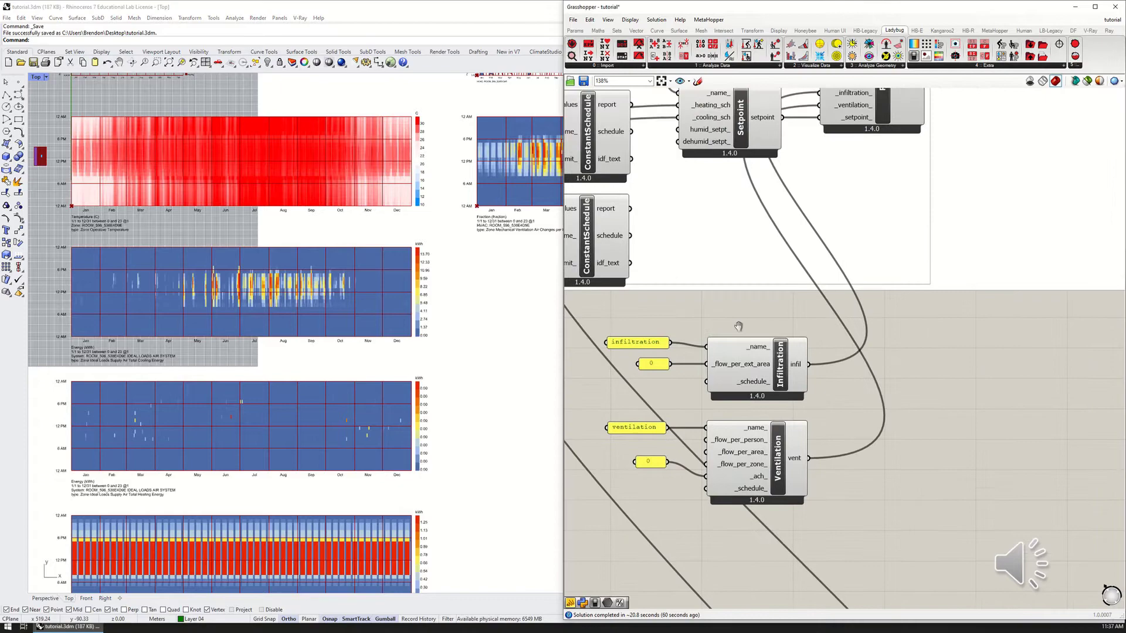
scroll(943, 350, up, 10)
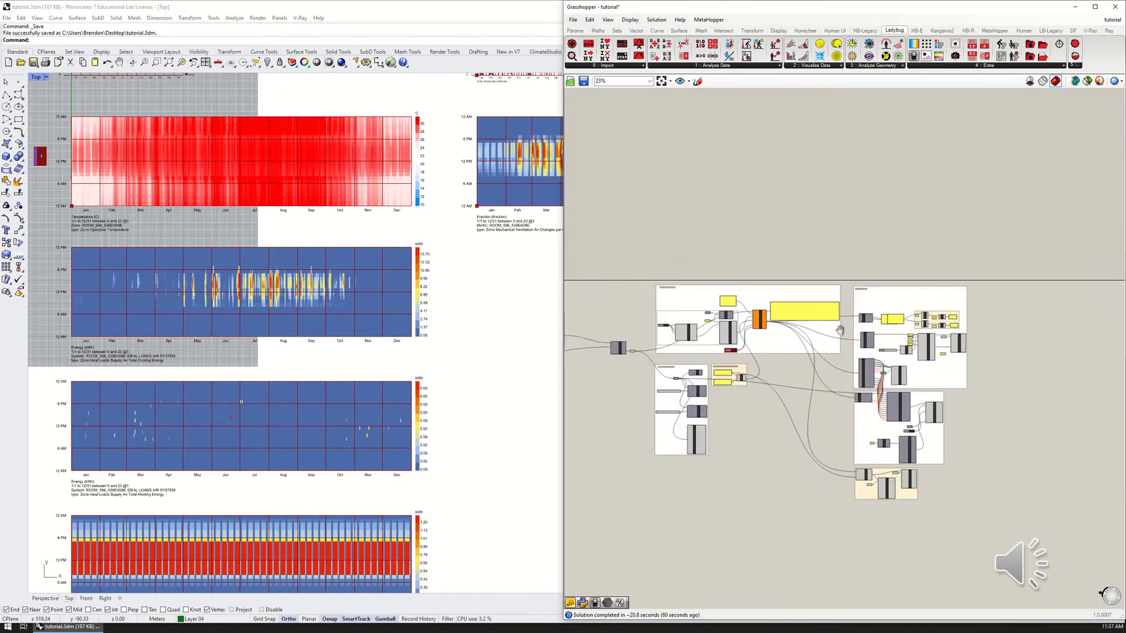
scroll(943, 350, down, 3)
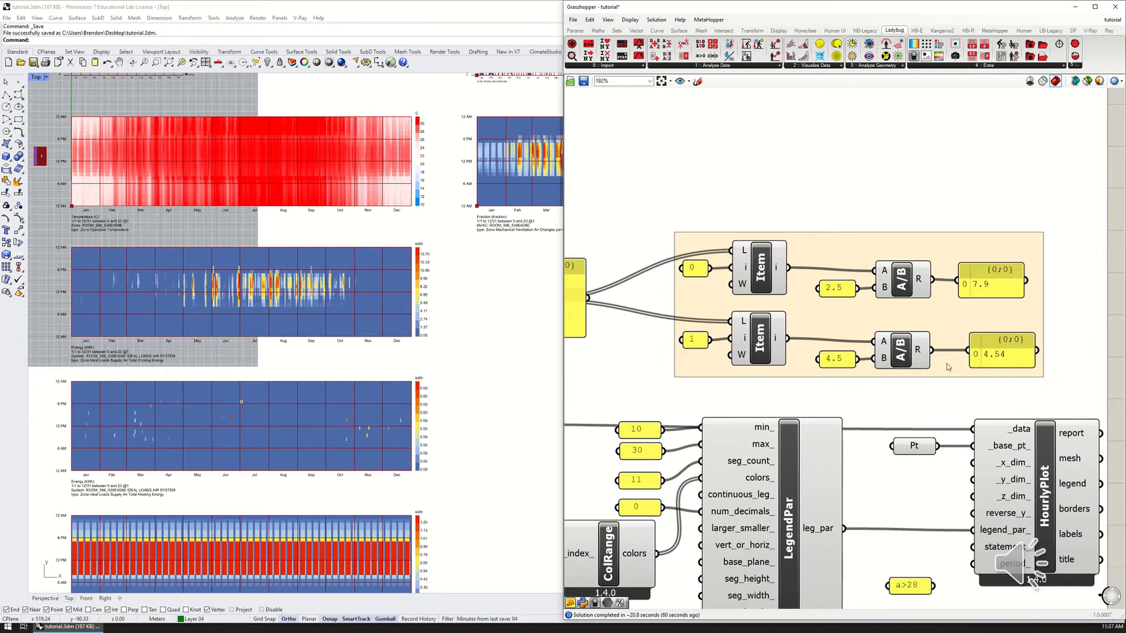
right_drag(948, 367, 1039, 334)
click(1084, 322)
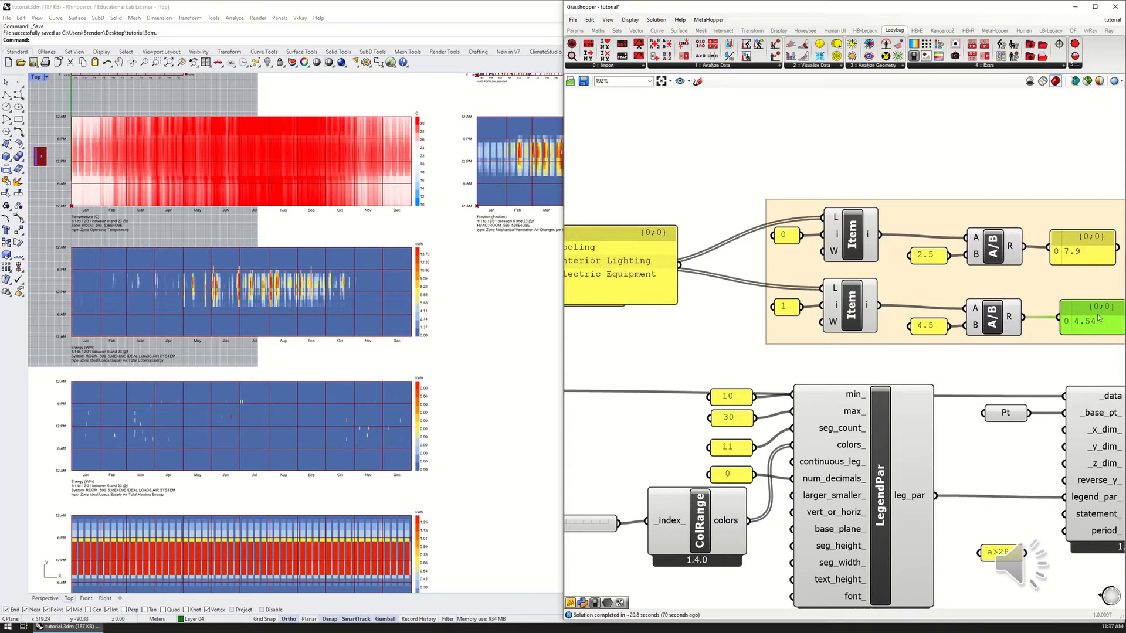
scroll(1012, 312, down, 2)
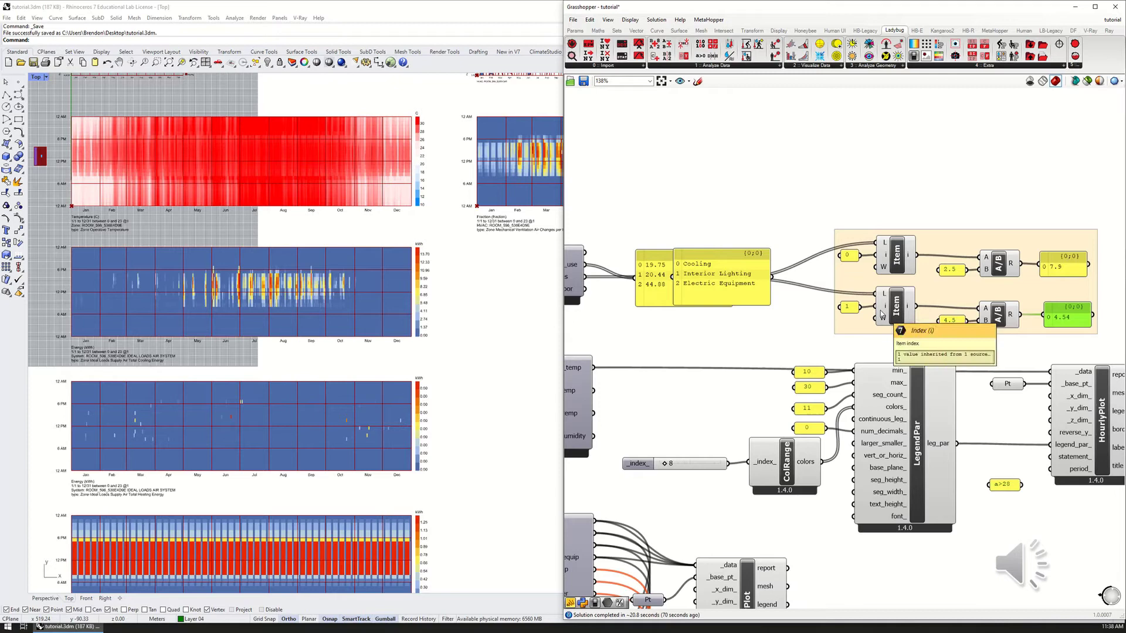
mouse_move(712, 279)
mouse_down()
mouse_move(723, 283)
mouse_move(733, 330)
mouse_move(722, 279)
mouse_up()
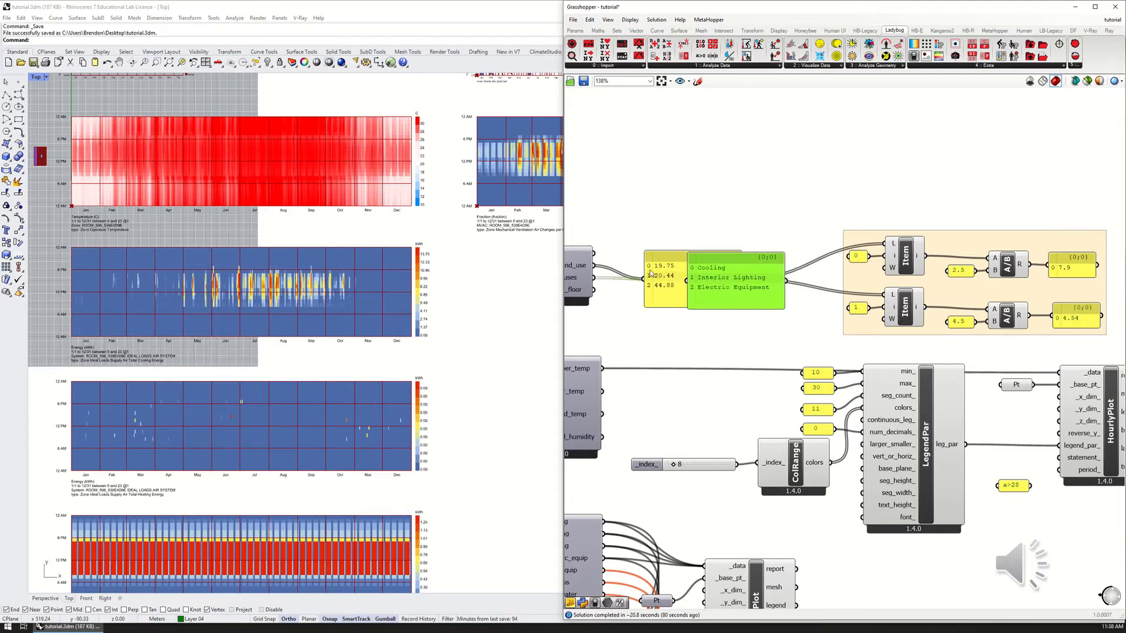
right_drag(674, 287, 748, 317)
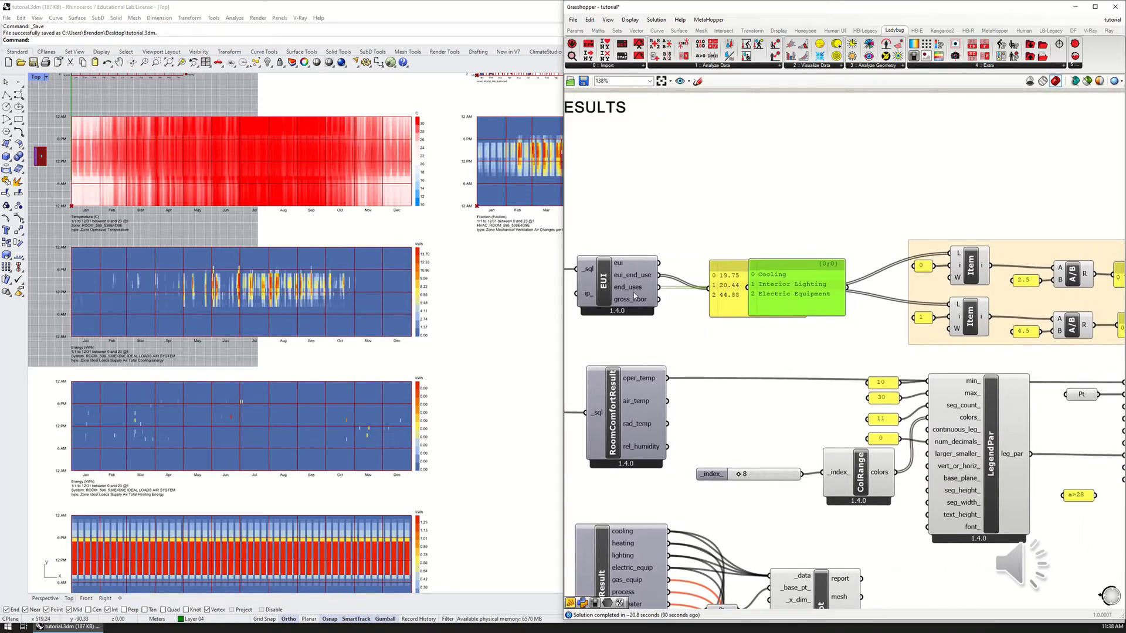
mouse_move(634, 294)
scroll(382, 450, up, 5)
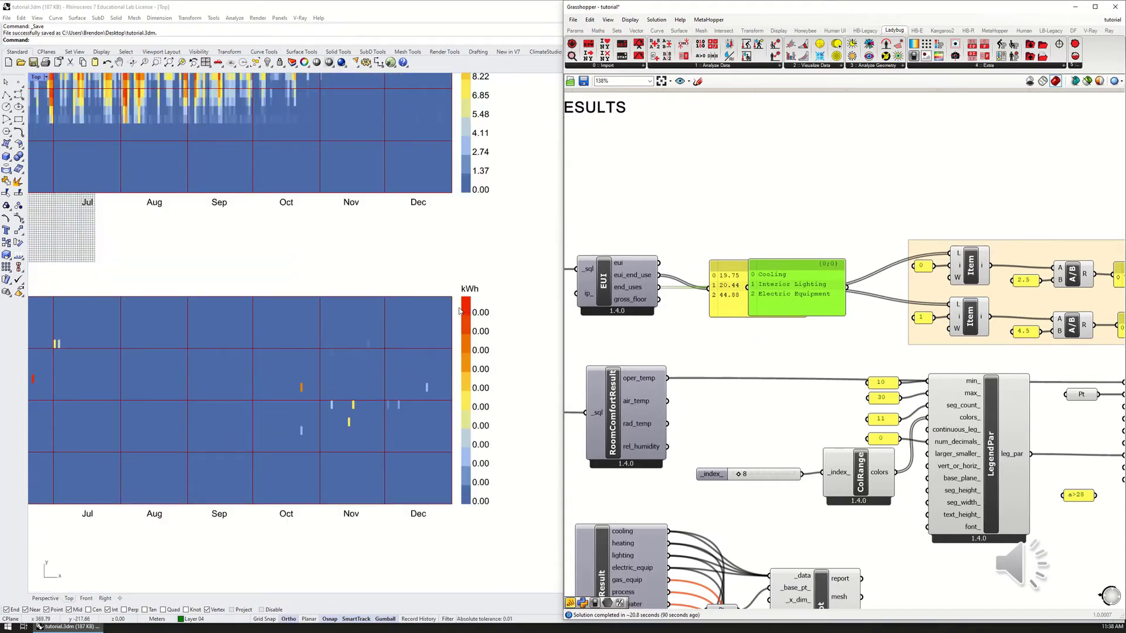
scroll(440, 383, down, 6)
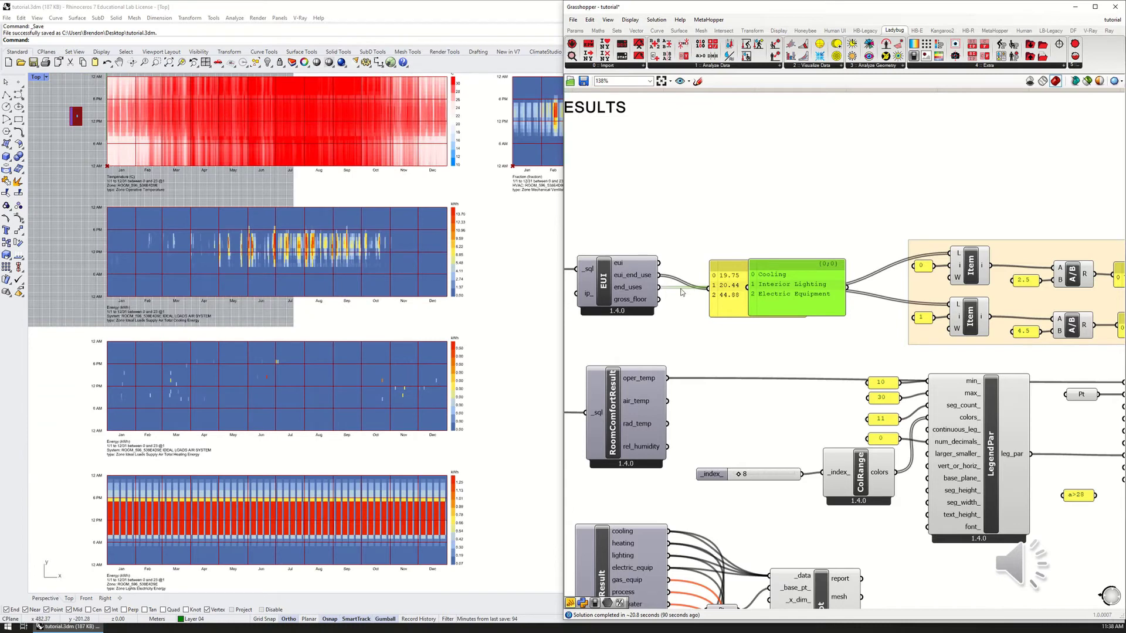
scroll(741, 292, up, 2)
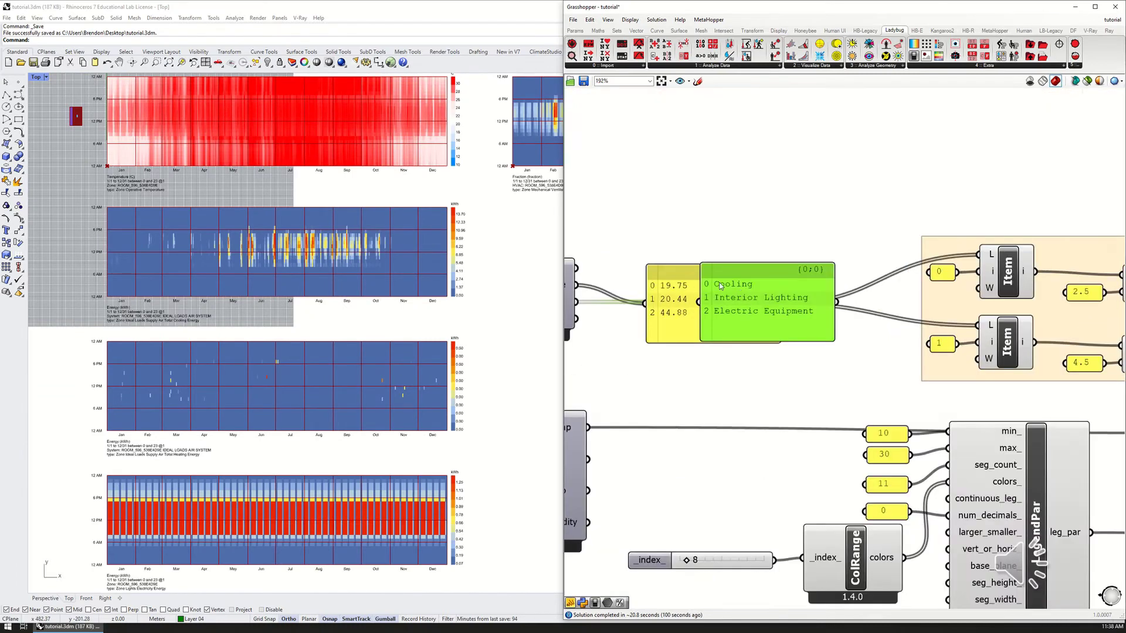
drag(721, 287, 724, 289)
scroll(761, 298, down, 2)
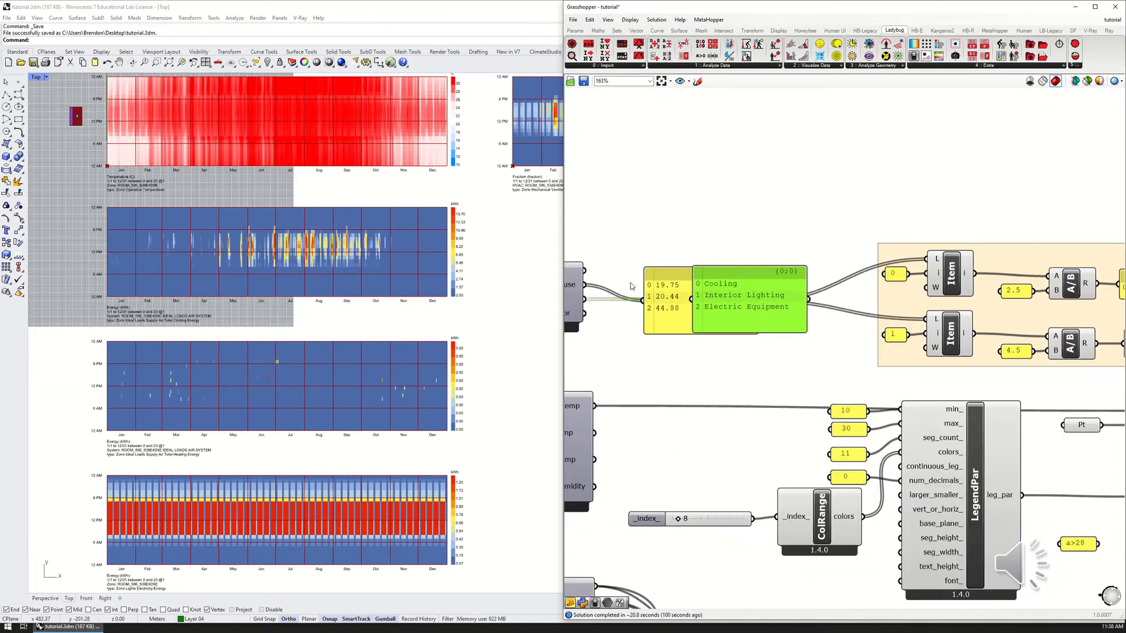
right_drag(644, 288, 656, 289)
drag(682, 302, 682, 346)
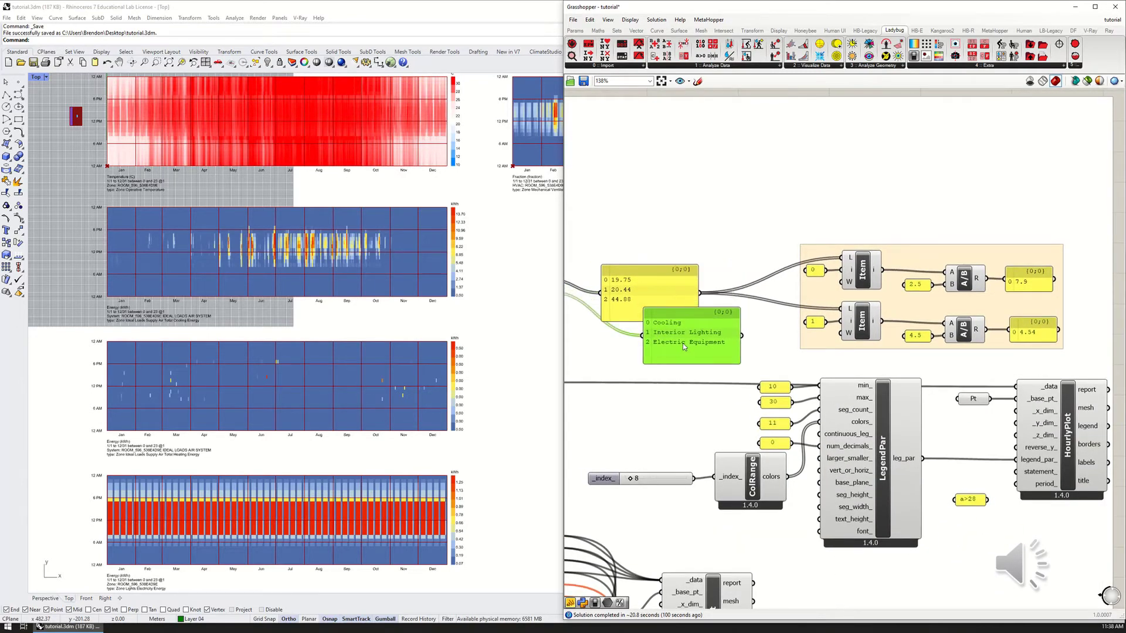
drag(1018, 289, 1024, 288)
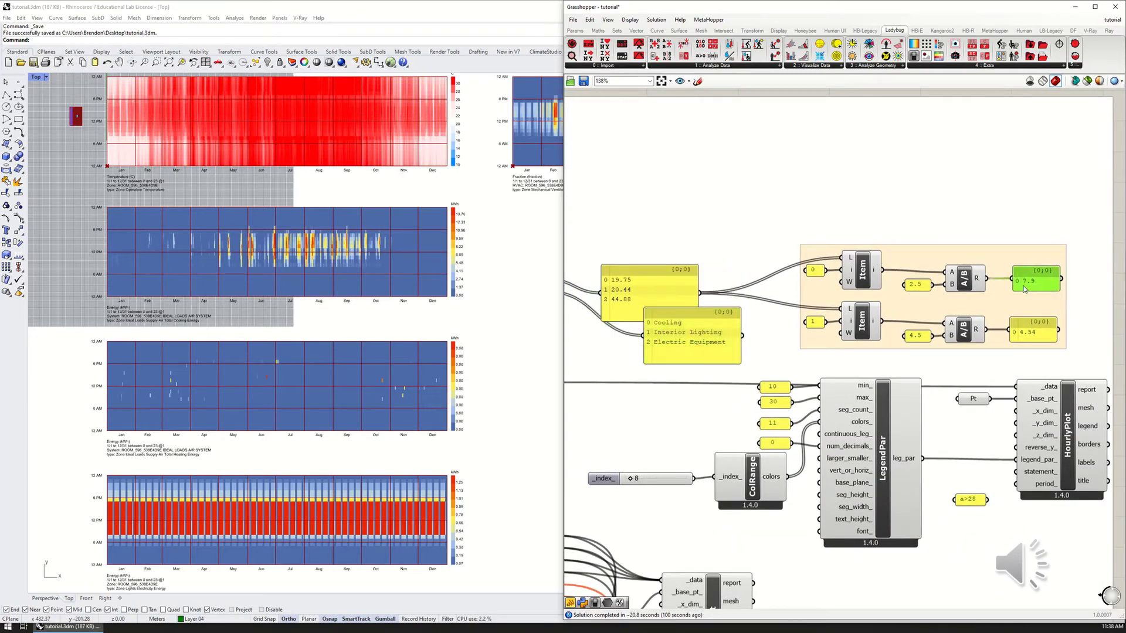
click(920, 288)
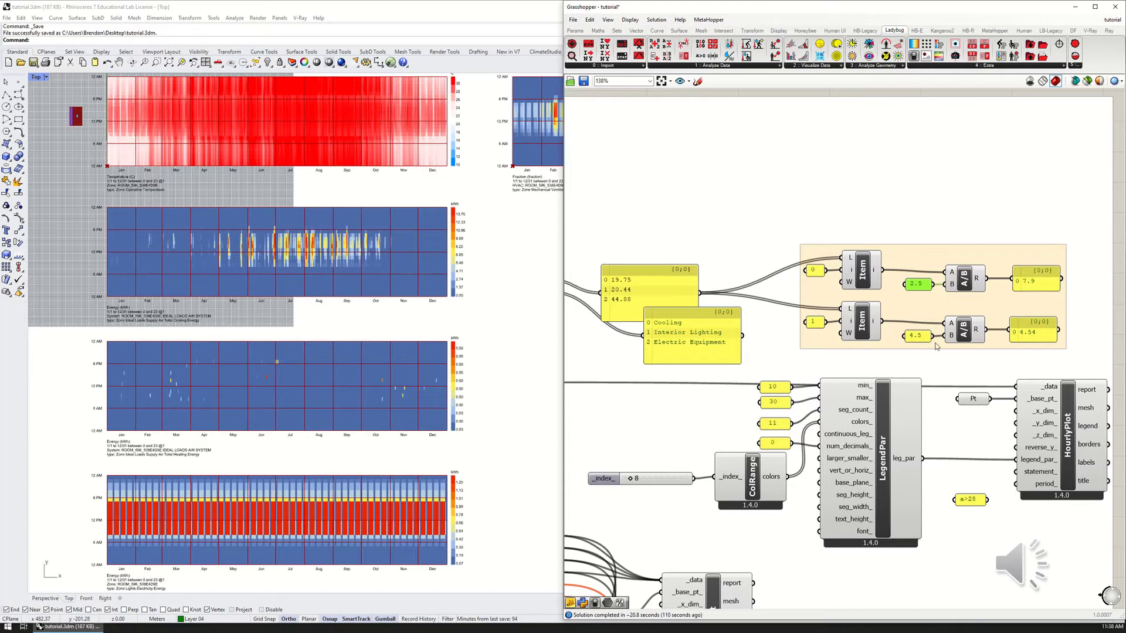
drag(933, 336, 946, 284)
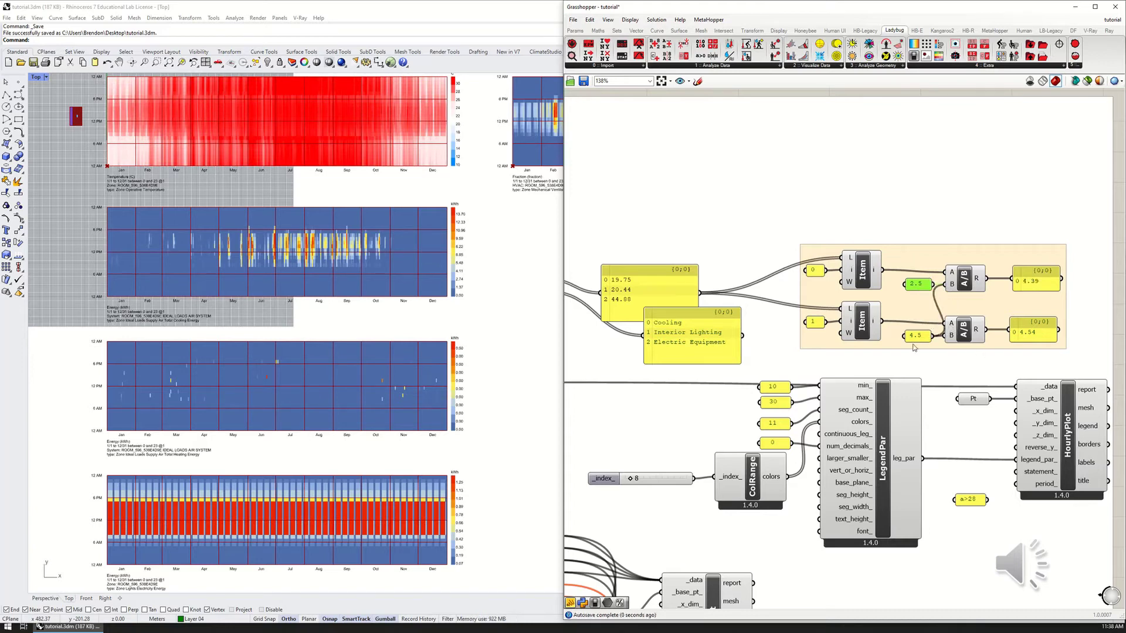
click(1036, 278)
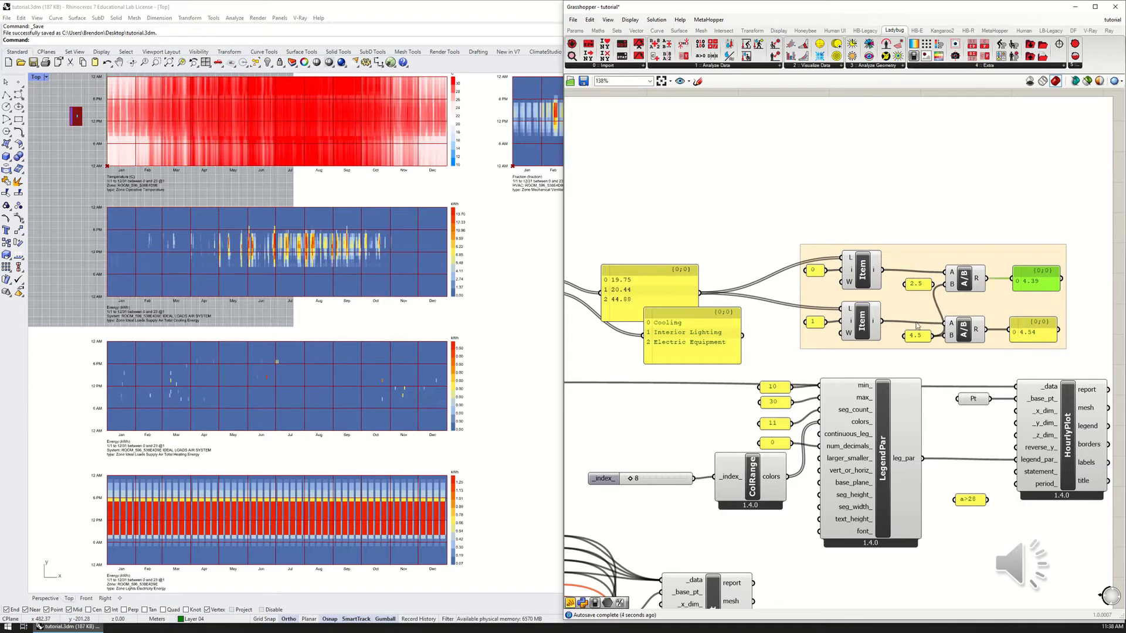
drag(931, 284, 945, 285)
drag(653, 349, 652, 309)
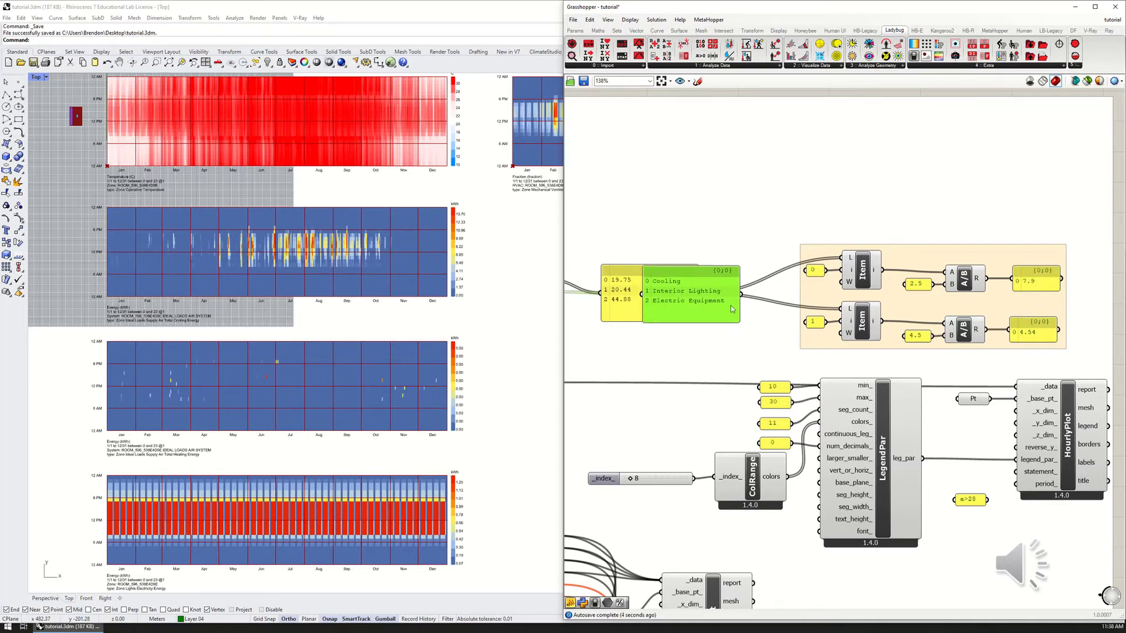
right_drag(224, 158, 219, 300)
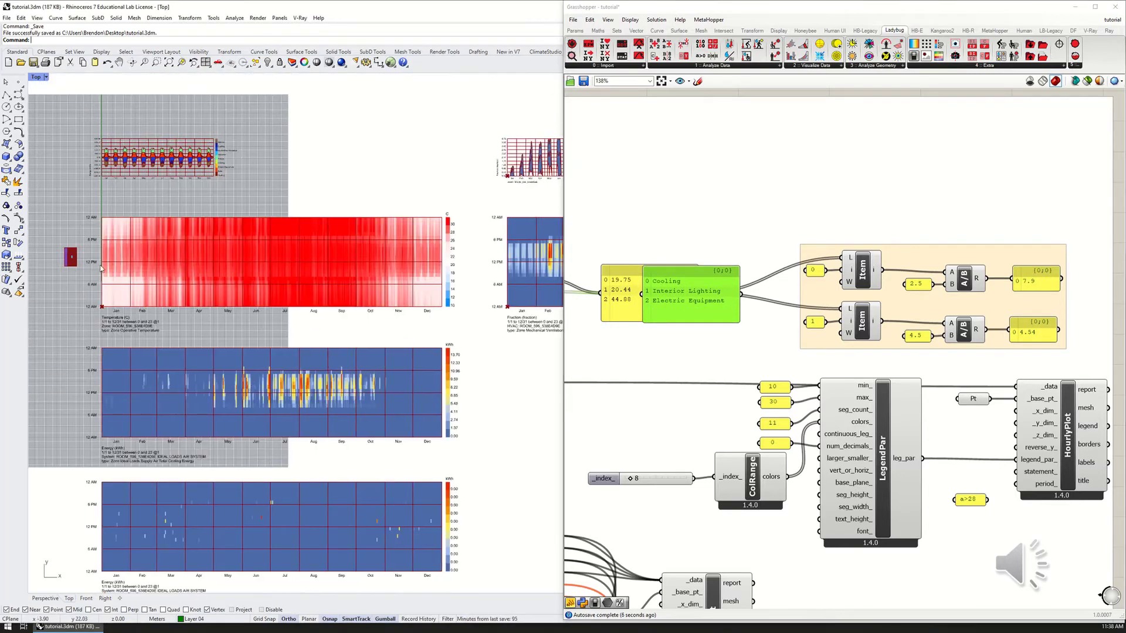
right_drag(368, 307, 16, 264)
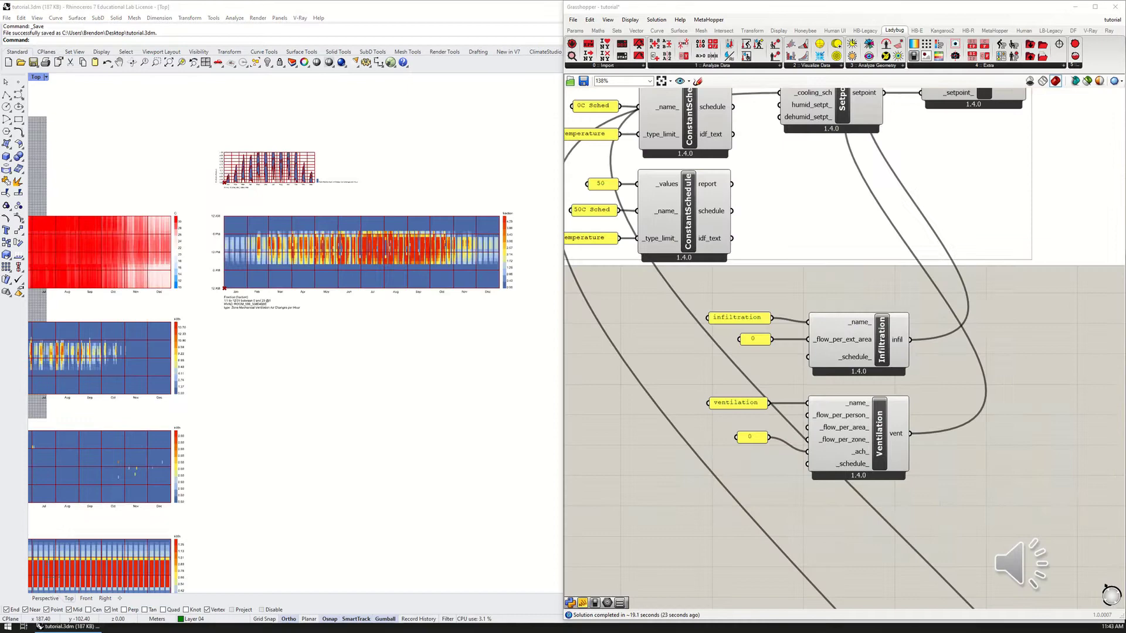
scroll(298, 367, up, 3)
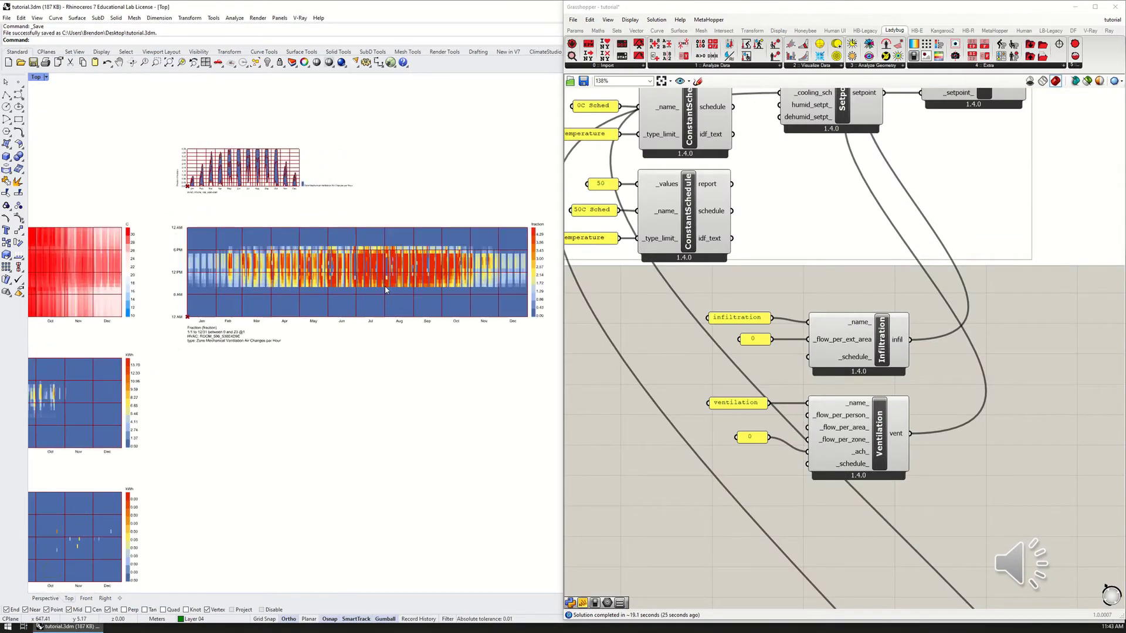
scroll(287, 361, up, 2)
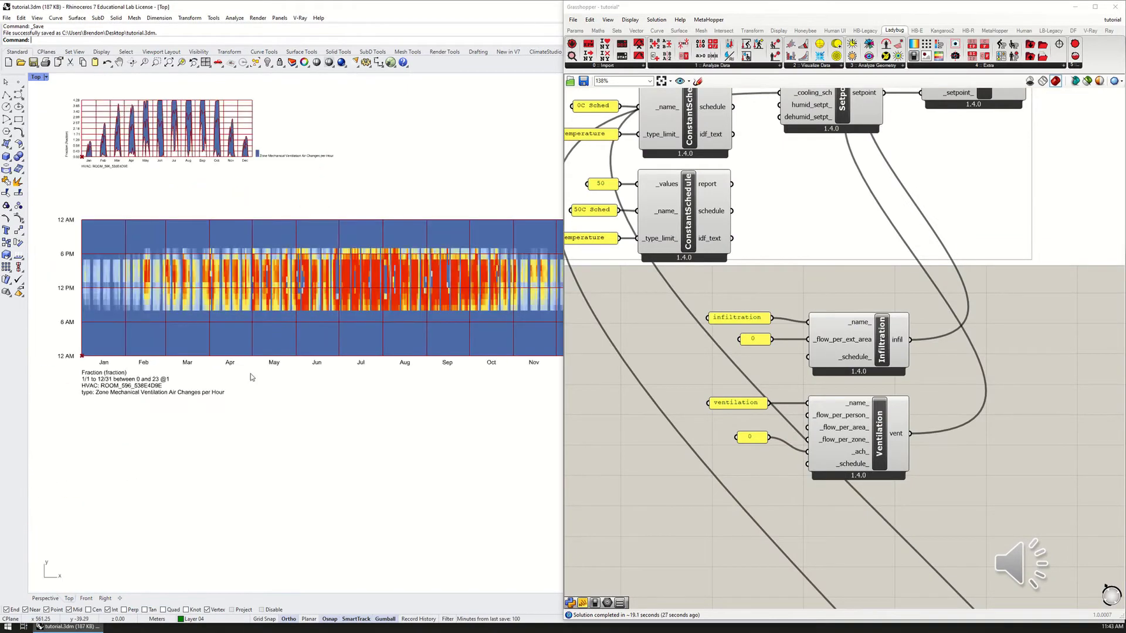
right_drag(293, 359, 252, 386)
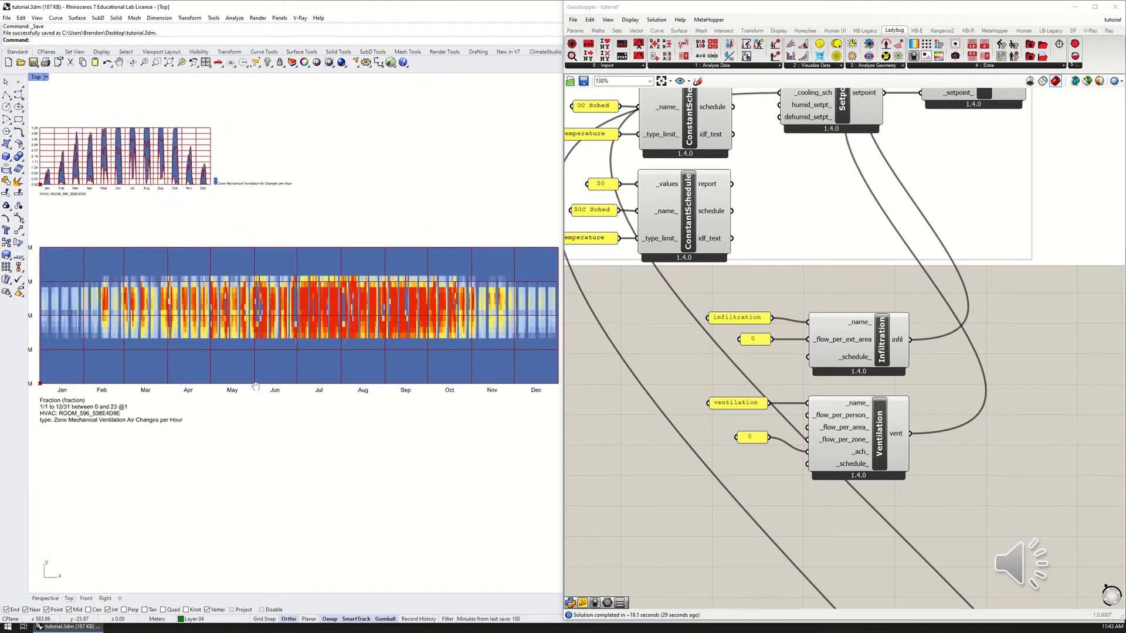
right_drag(324, 302, 278, 306)
click(750, 438)
scroll(100, 183, up, 5)
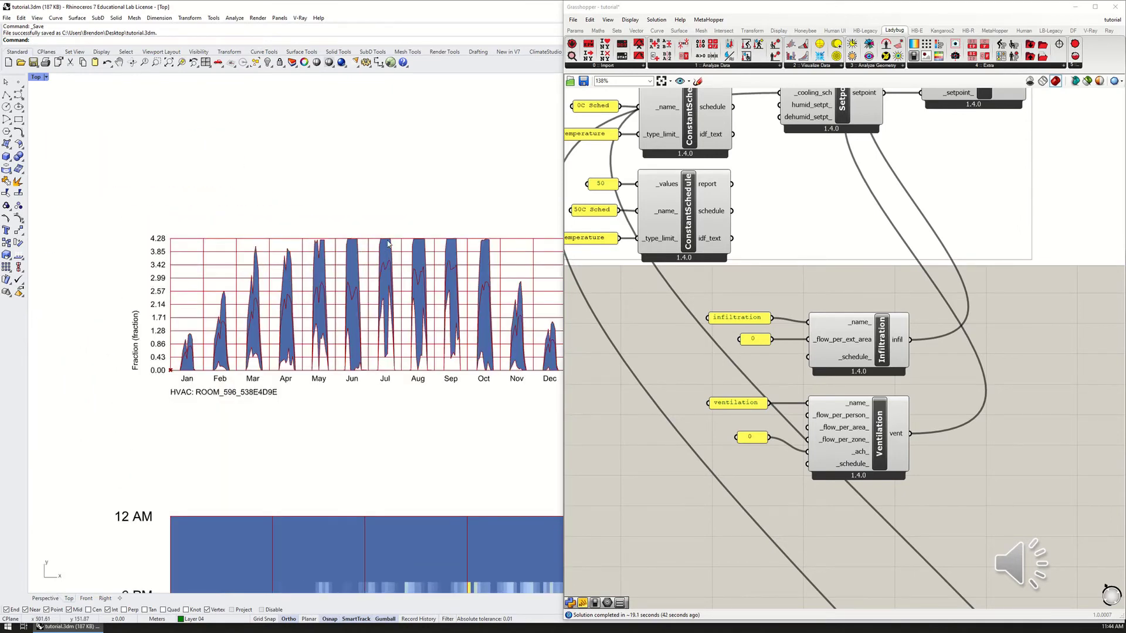
scroll(81, 211, down, 6)
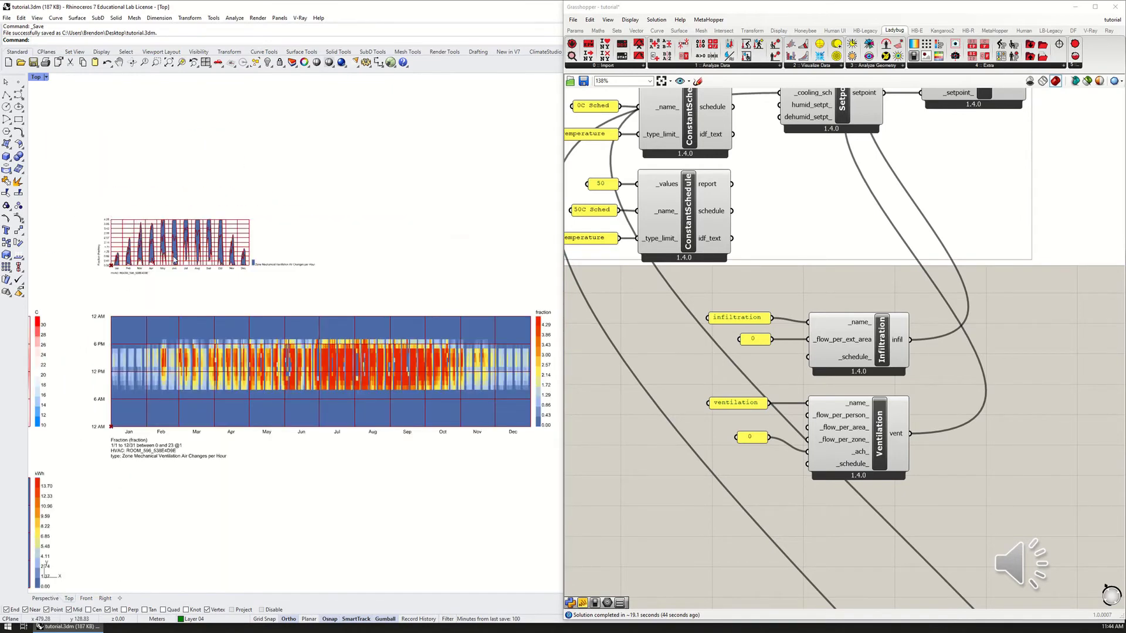
right_drag(348, 349, 298, 346)
right_drag(691, 331, 765, 380)
scroll(655, 342, down, 3)
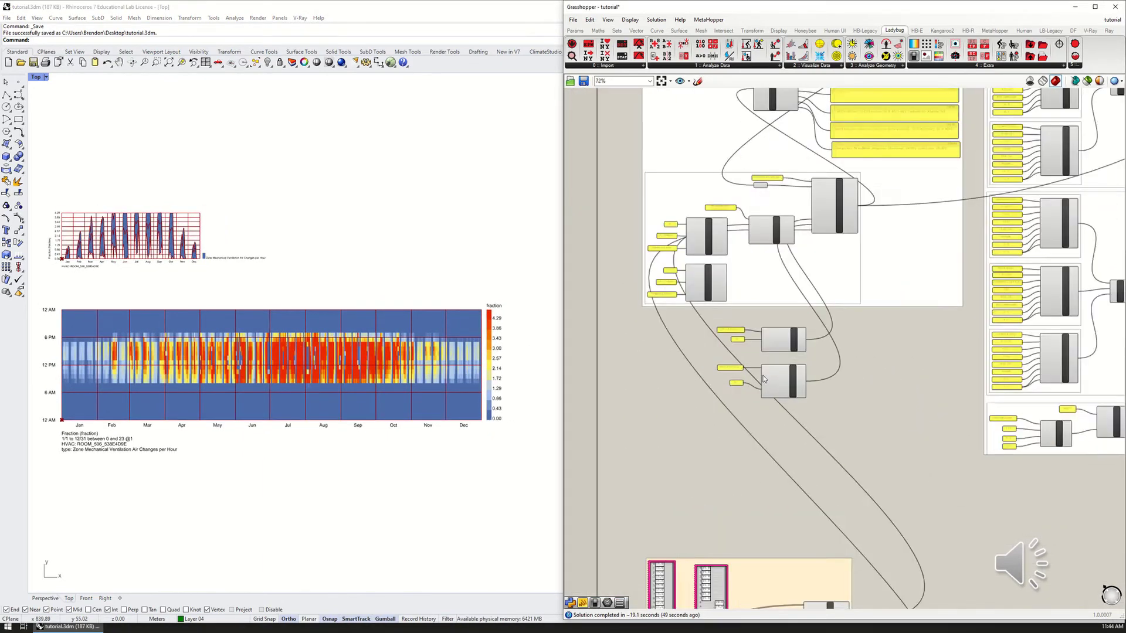
Step: Line up the 0 panel with the Ventilation _ach_ input
scroll(764, 379, up, 4)
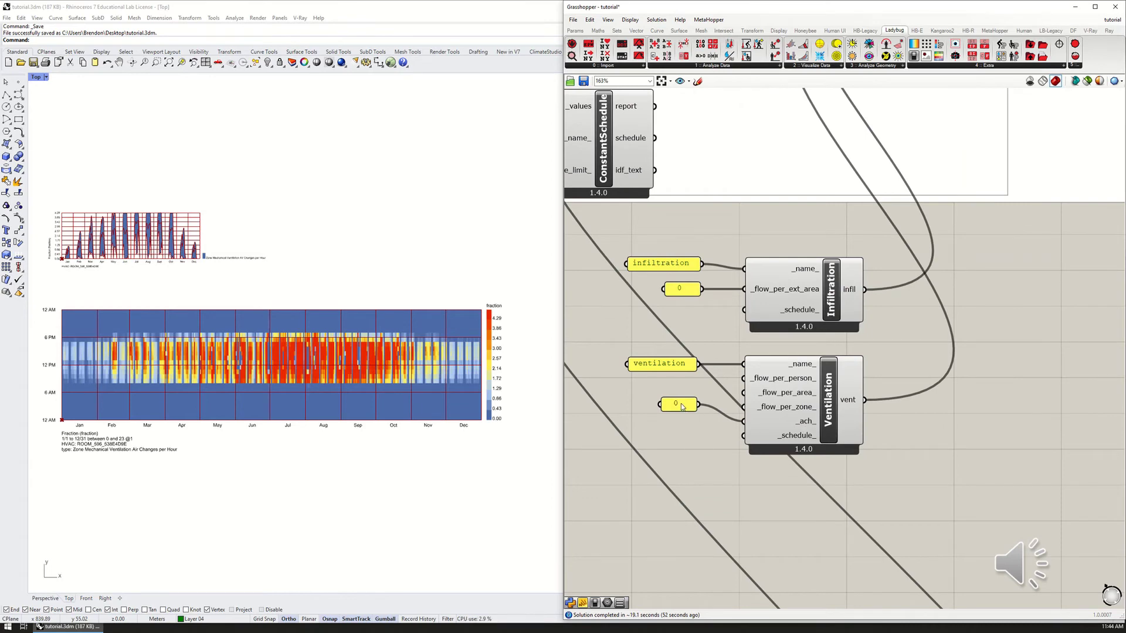
drag(682, 407, 687, 424)
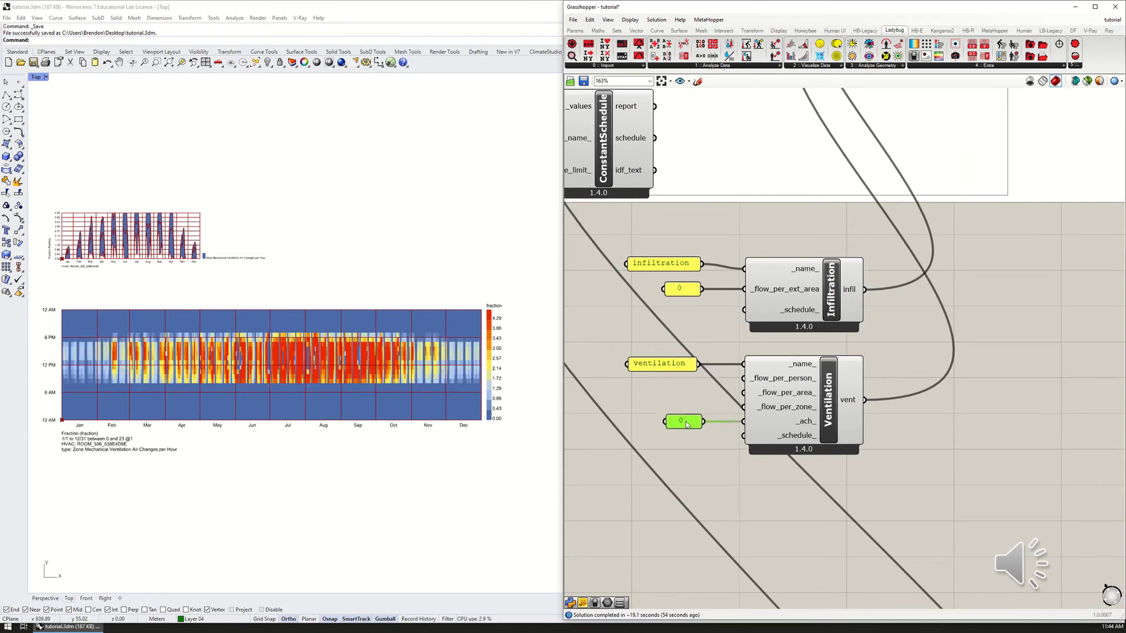
scroll(758, 364, down, 8)
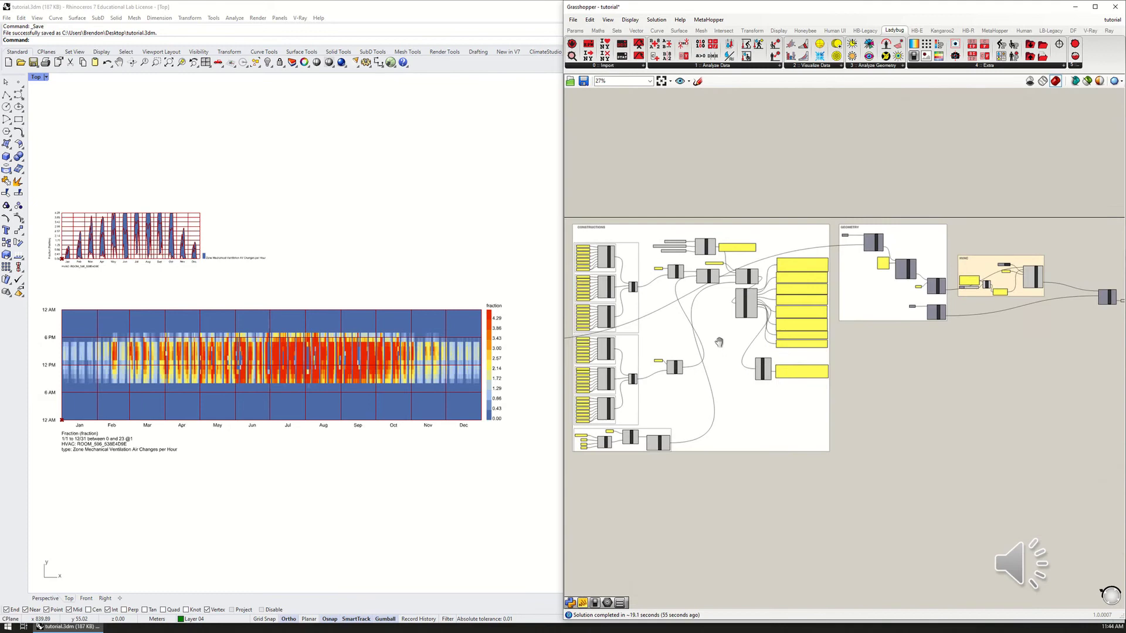
Step: Set IdealAir's _economizer_ to NoEconomizer (item index 0)
right_drag(719, 342, 563, 346)
scroll(688, 405, up, 5)
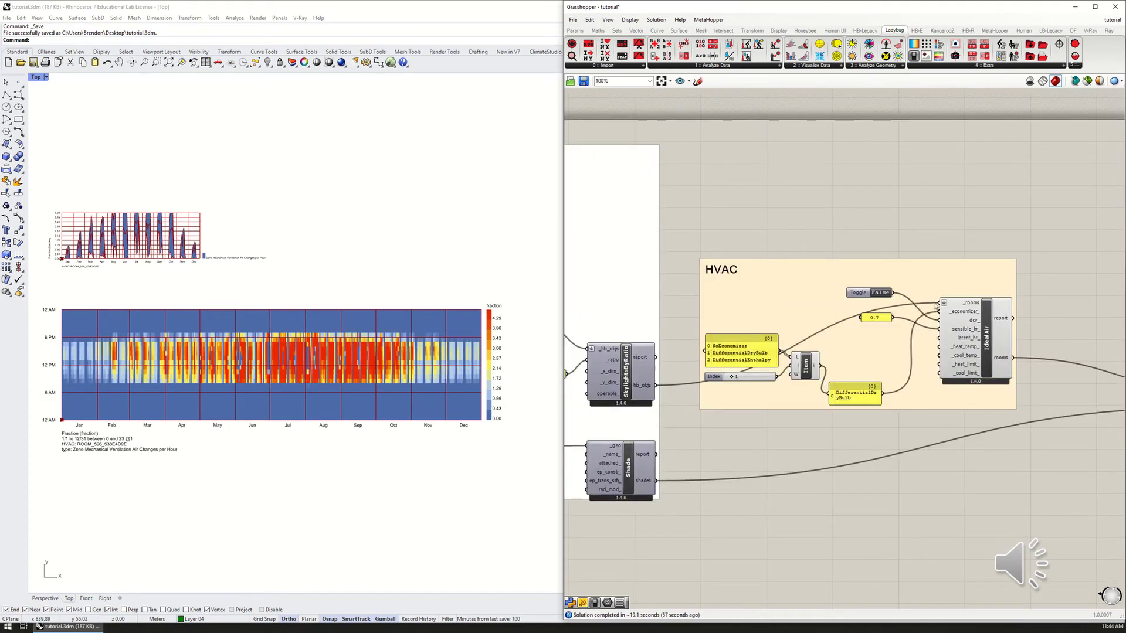
scroll(844, 376, up, 2)
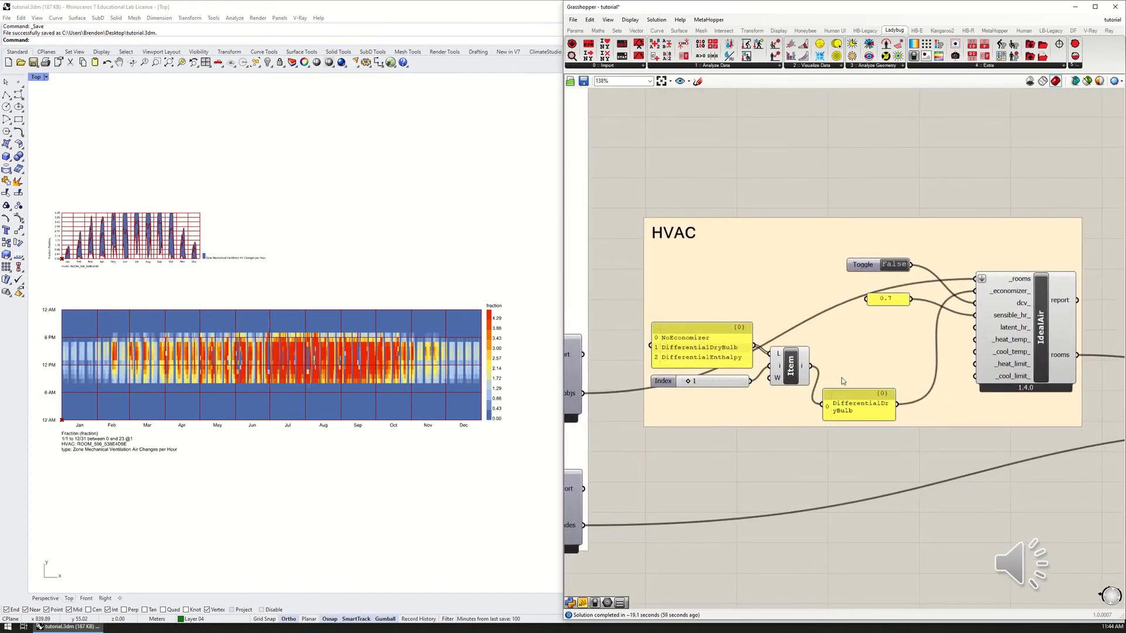
click(684, 348)
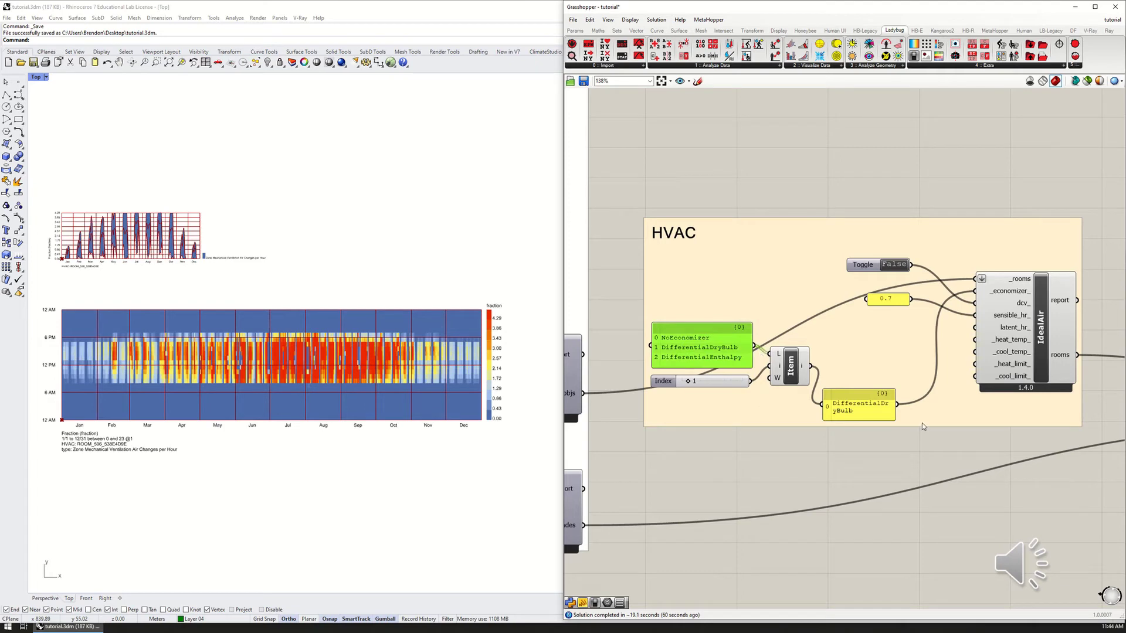
drag(894, 412, 928, 420)
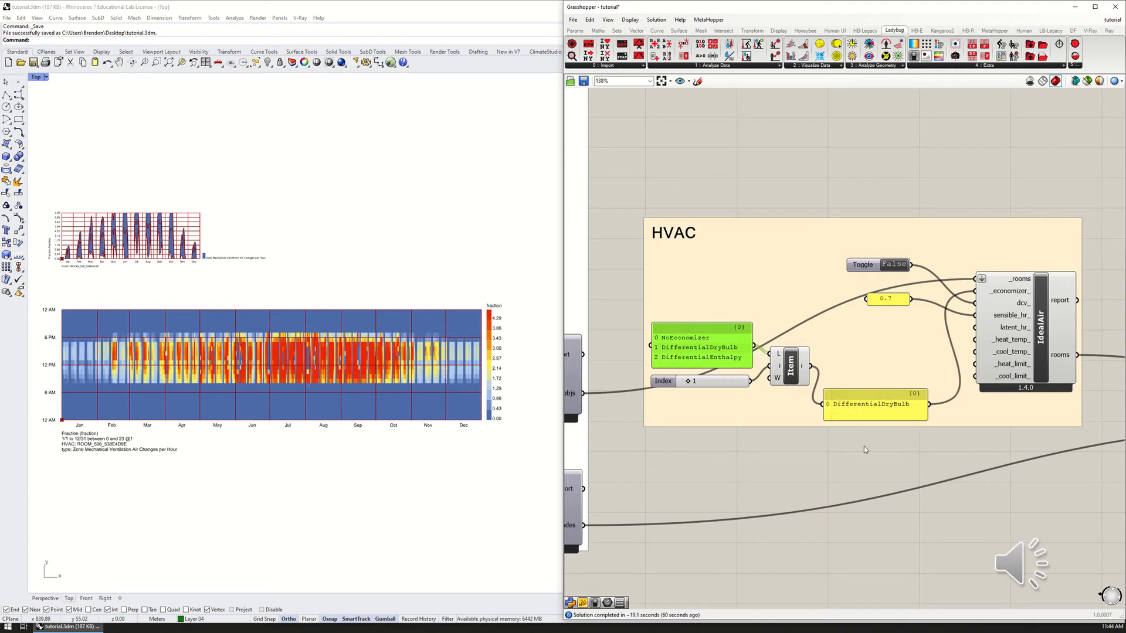
click(847, 455)
right_drag(801, 408, 824, 393)
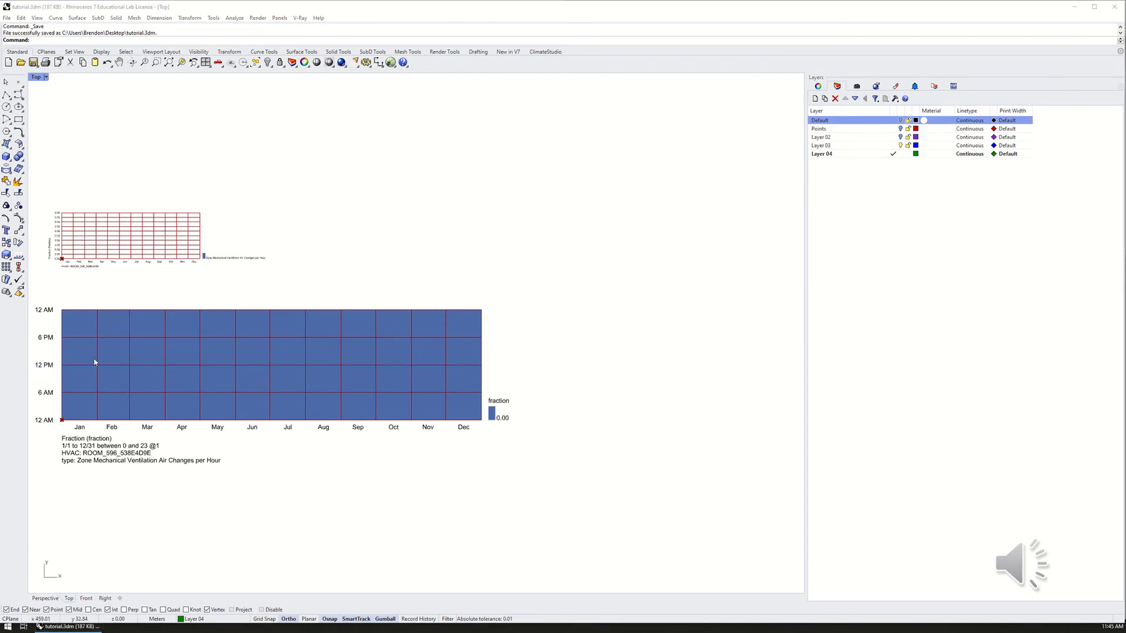
Step: Pan and zoom the Top view to review the rerun's temperature and cooling-energy heatmaps
right_drag(132, 393, 175, 357)
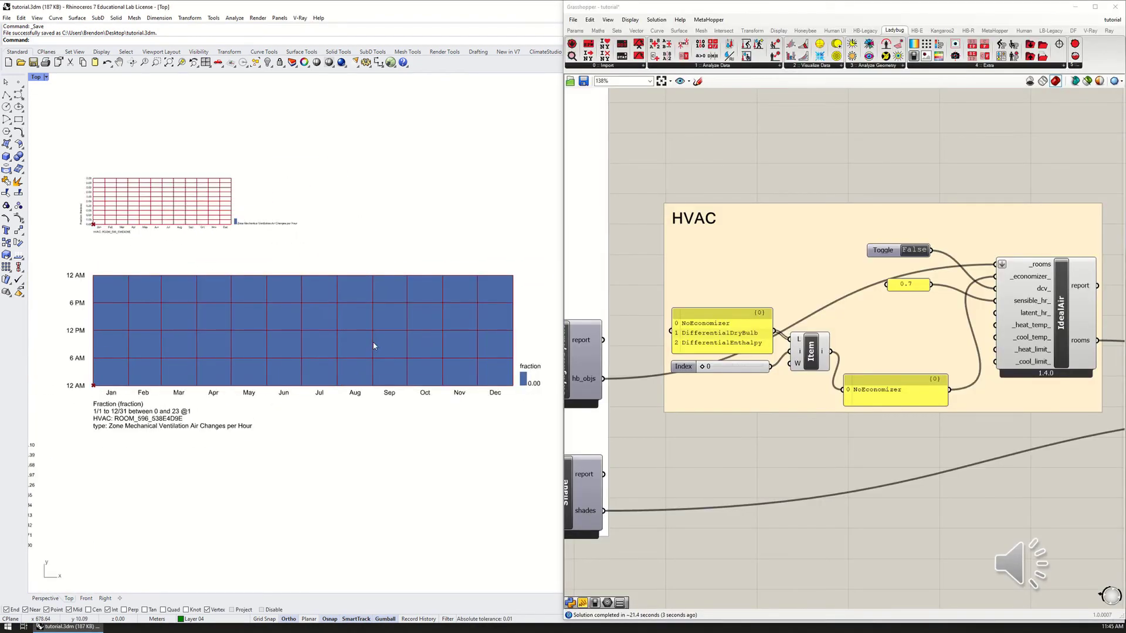
right_drag(336, 358, 490, 356)
scroll(336, 351, down, 3)
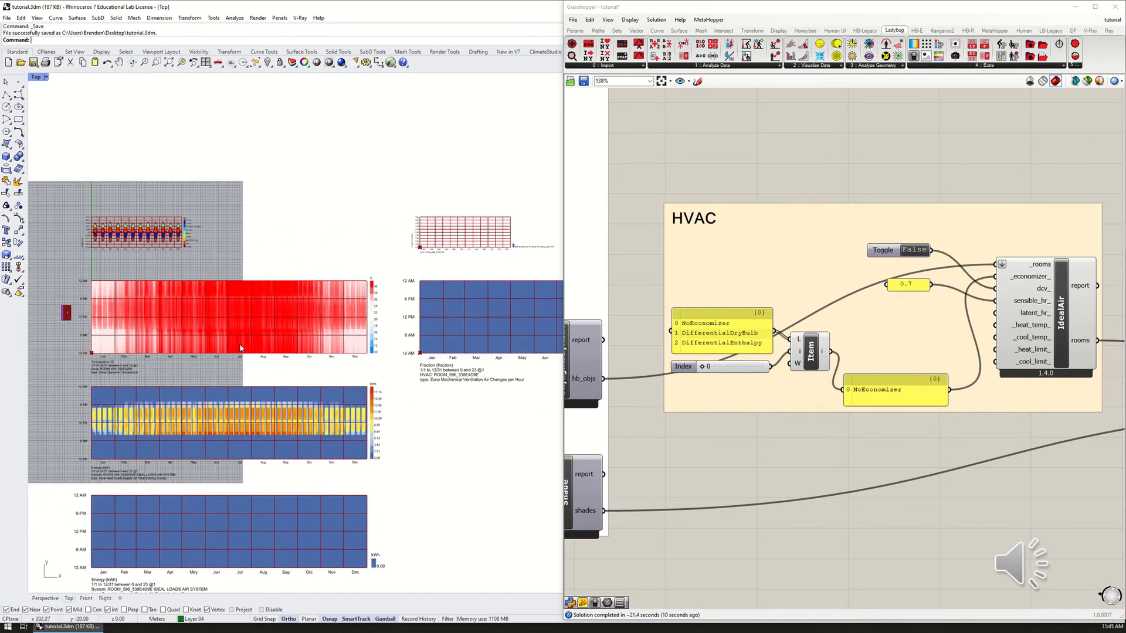
scroll(163, 349, up, 2)
right_drag(163, 348, 166, 308)
scroll(199, 314, down, 3)
right_drag(277, 350, 298, 277)
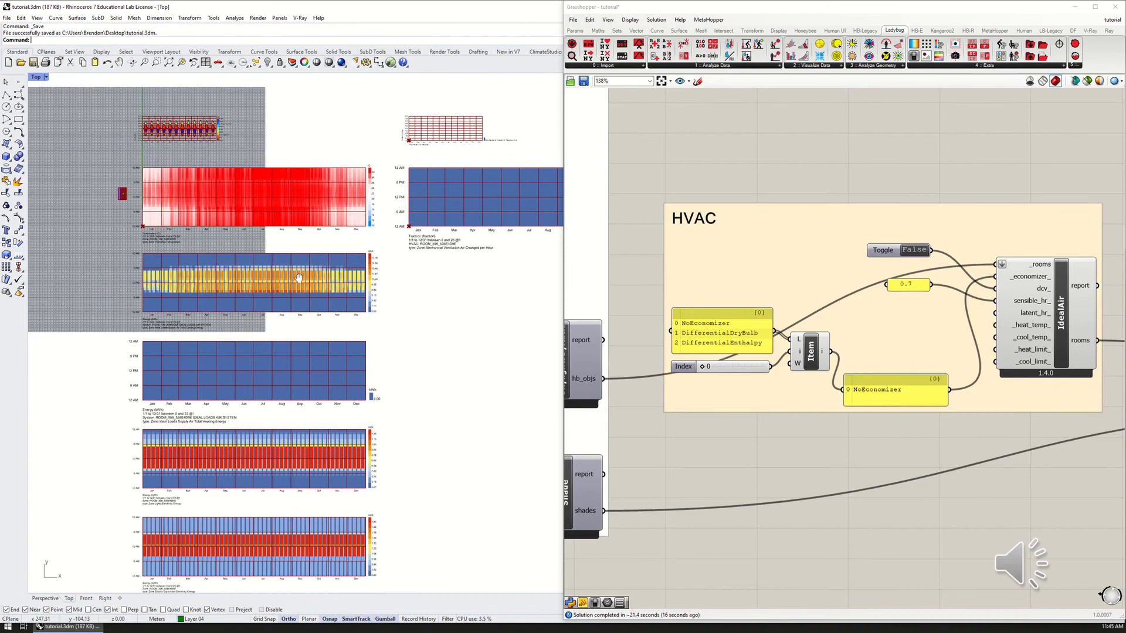
scroll(261, 316, up, 3)
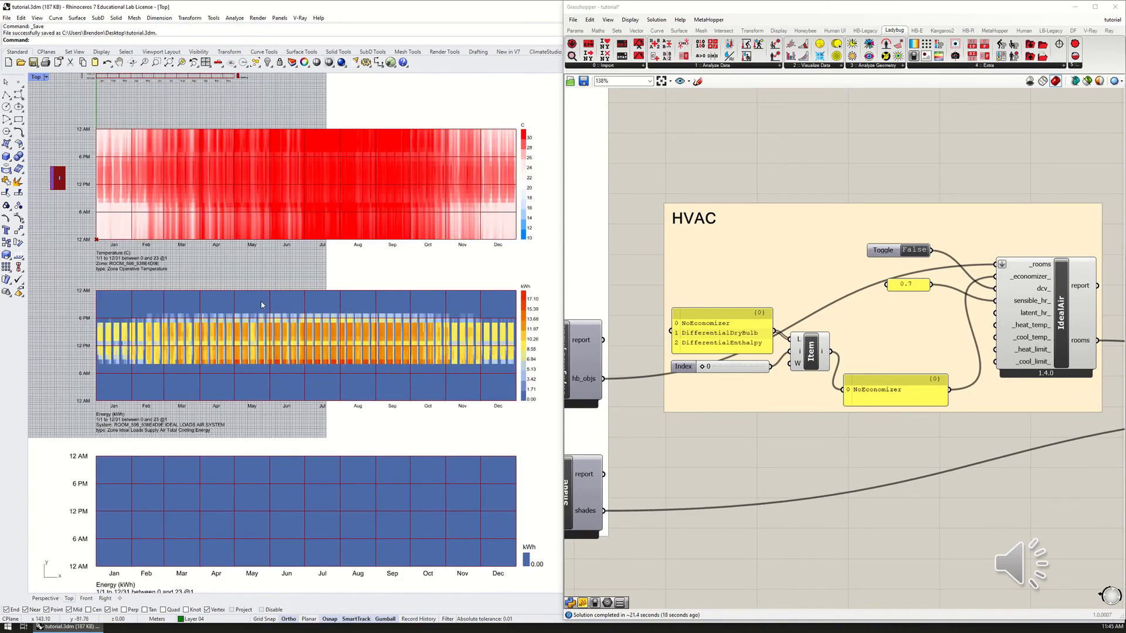
right_drag(277, 308, 257, 335)
scroll(809, 389, down, 8)
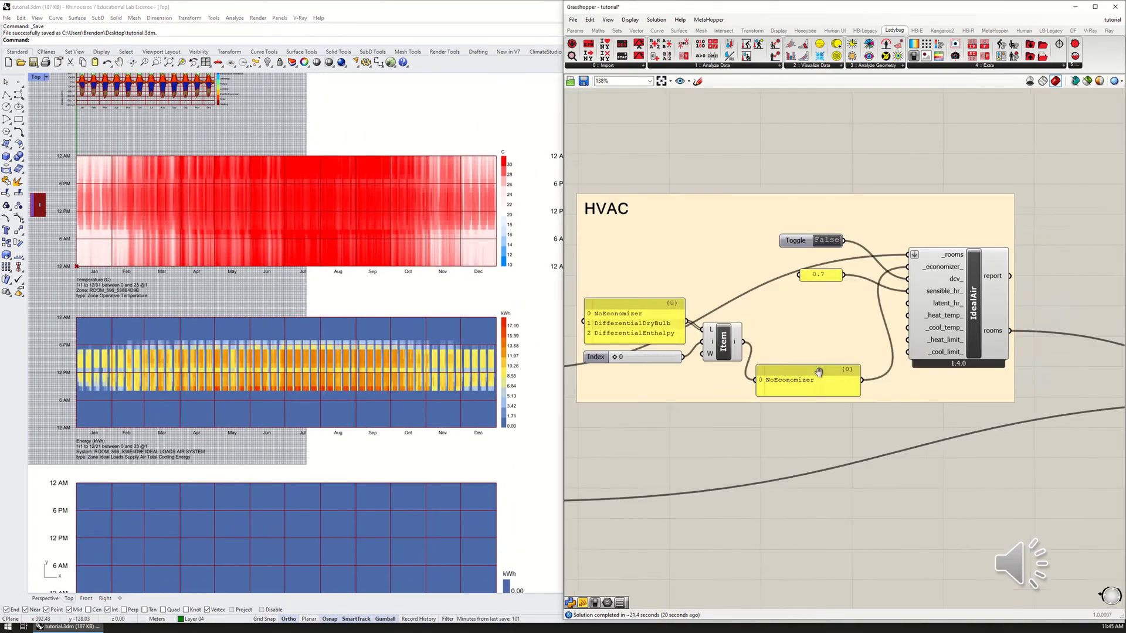
scroll(983, 361, up, 8)
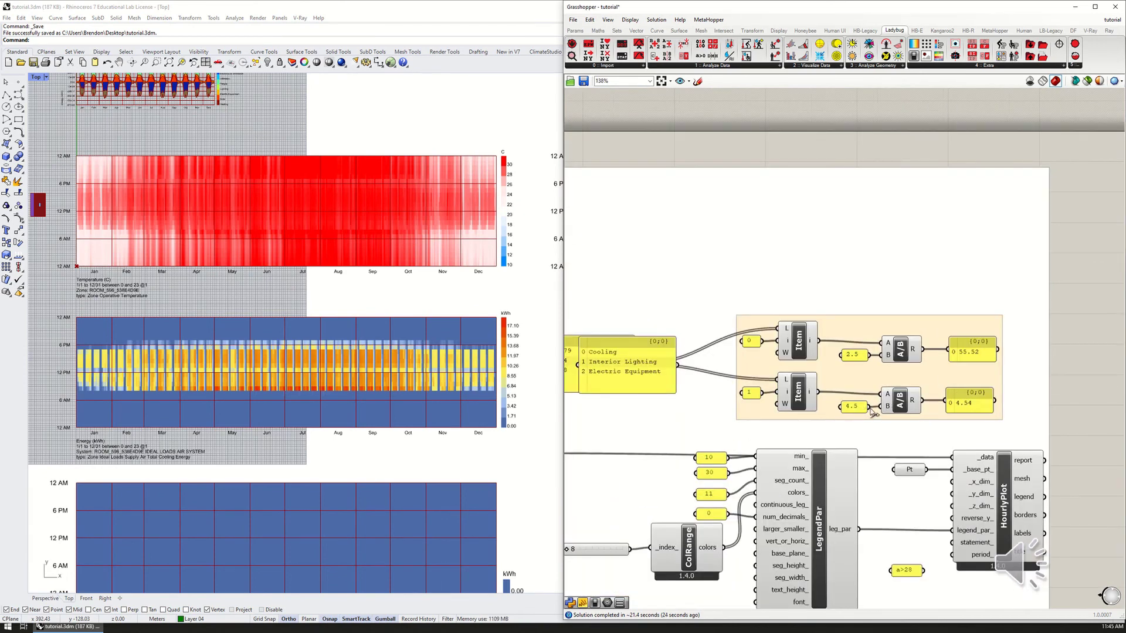
Step: Rewire the 4.5 panel as the cooling divisor so the ratio reads 30.84 instead of 55.92
drag(869, 406, 883, 343)
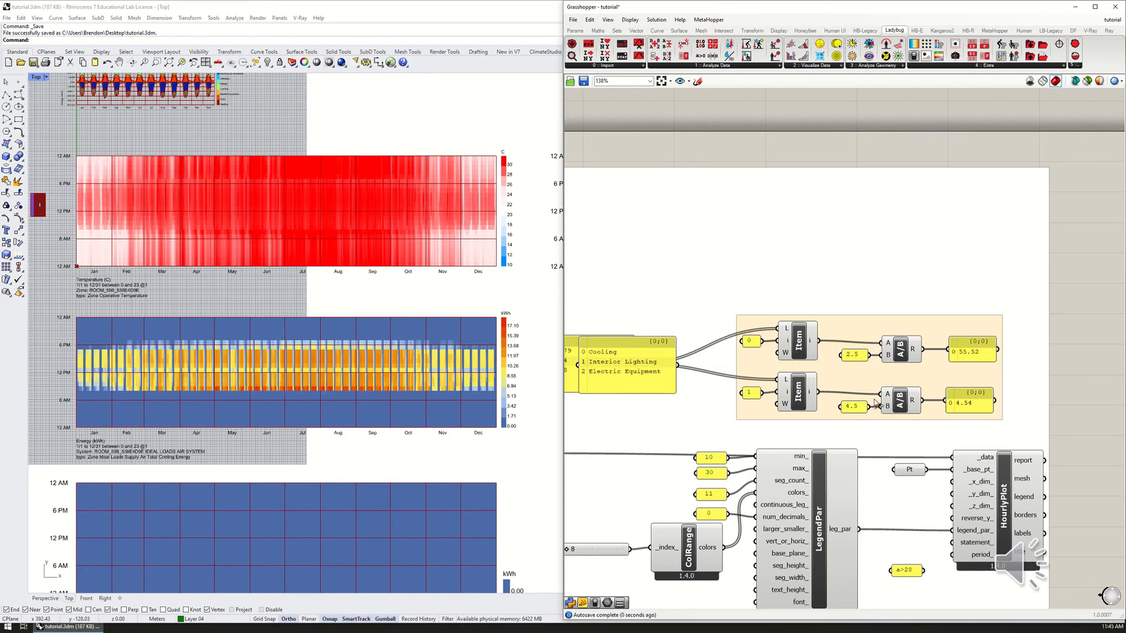
right_drag(681, 388, 645, 402)
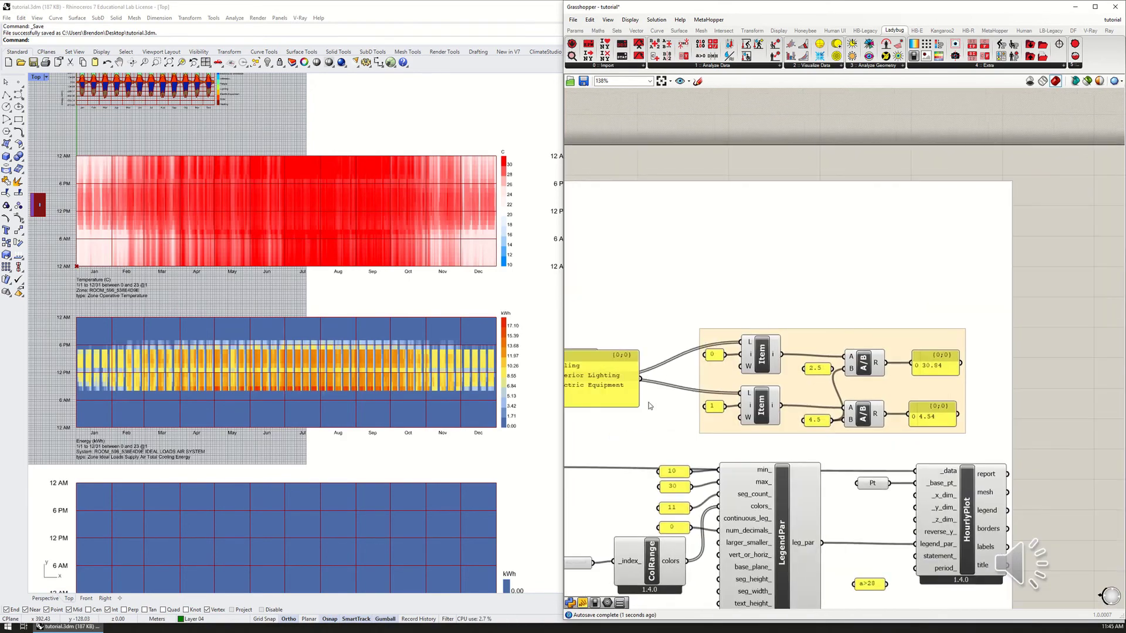
click(930, 366)
drag(930, 366, 927, 367)
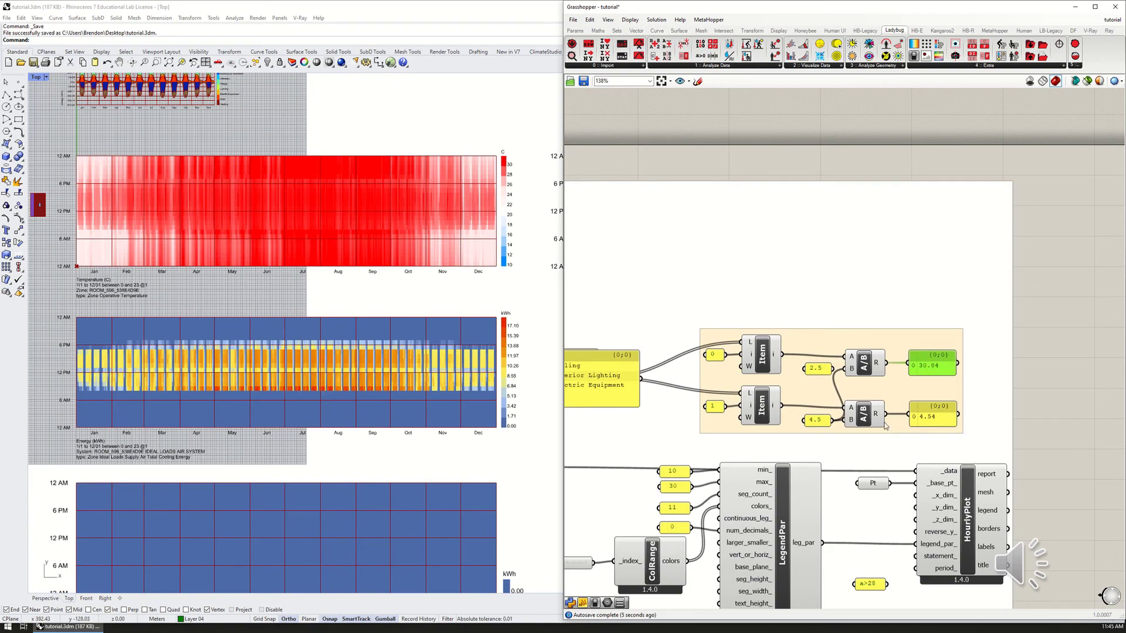
right_drag(650, 422, 832, 381)
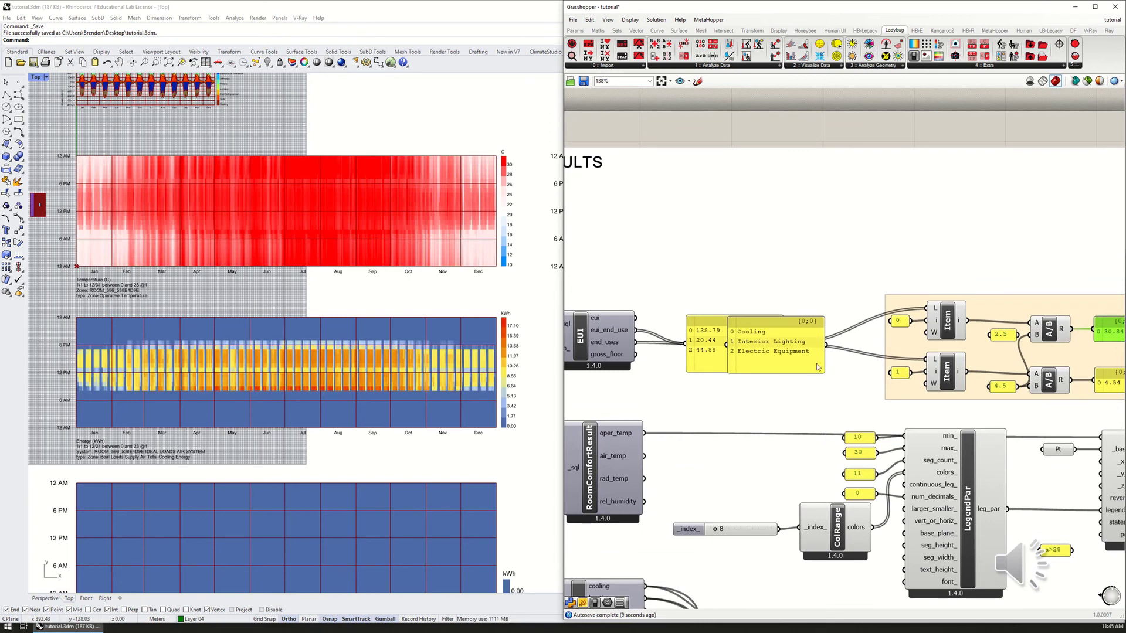
right_drag(770, 424, 774, 409)
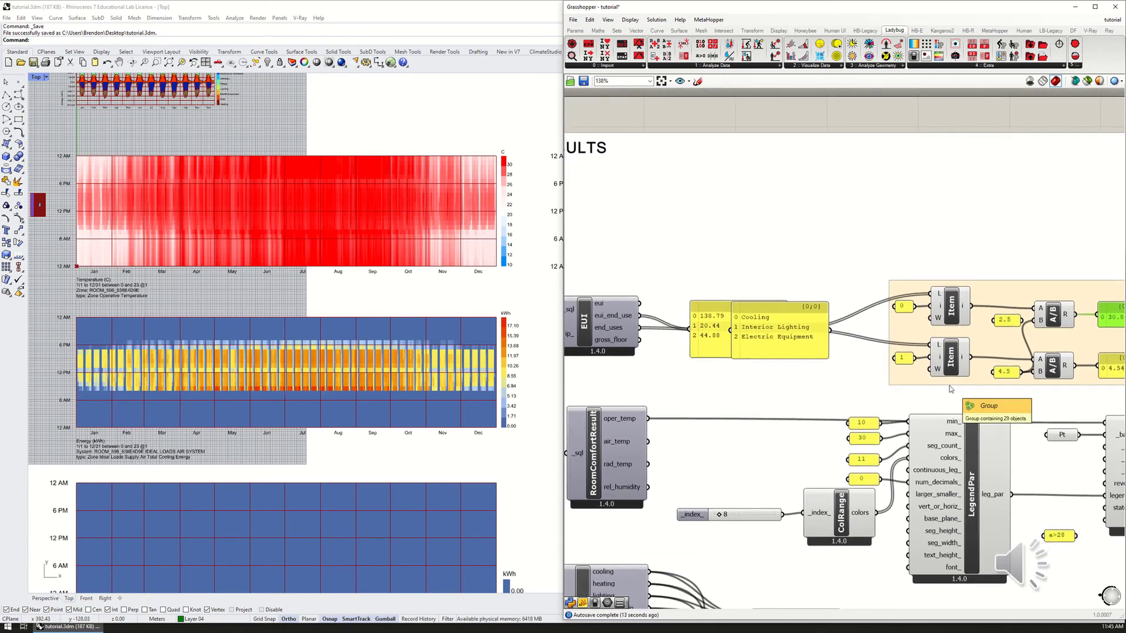